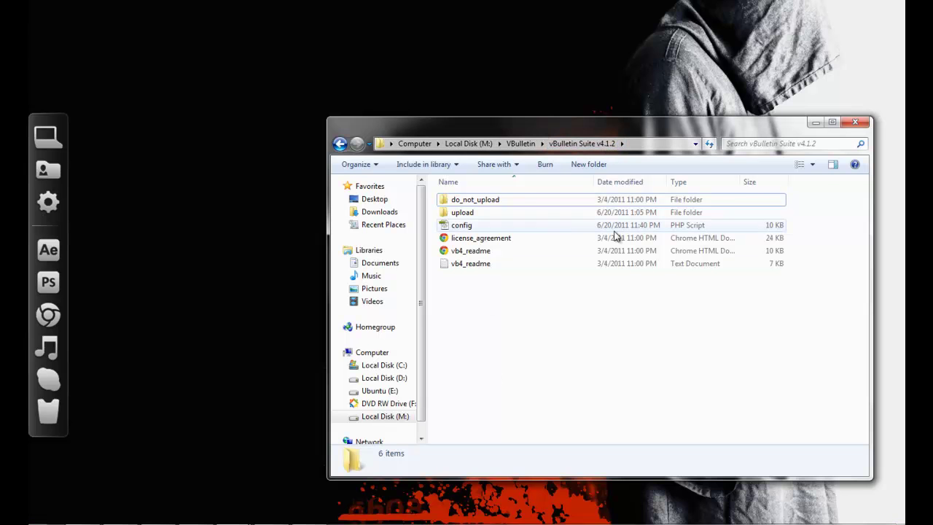
# - Look over the upload, do_not_upload, license_agreement and vb4_readme items, then bring up Chrome's VistaPanel
pyautogui.moveTo(547, 367); pyautogui.dragTo(497, 303)
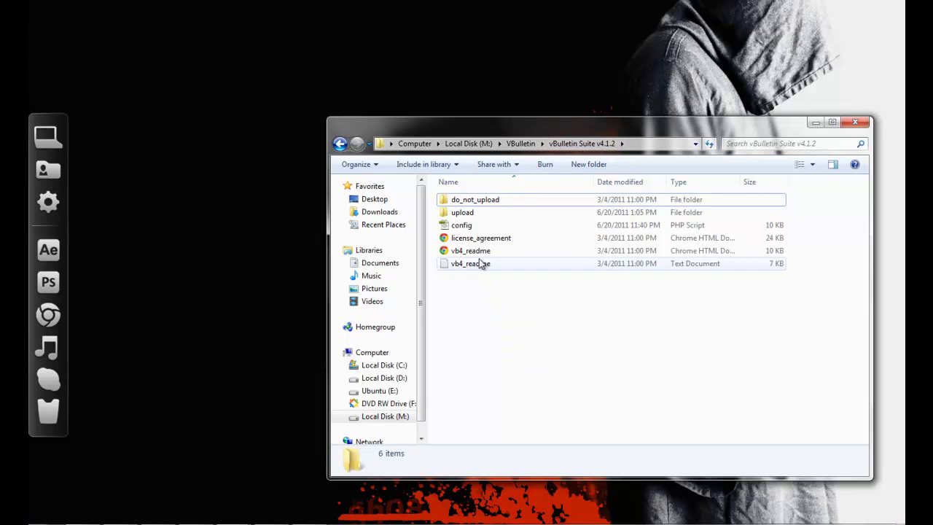
pyautogui.click(466, 212)
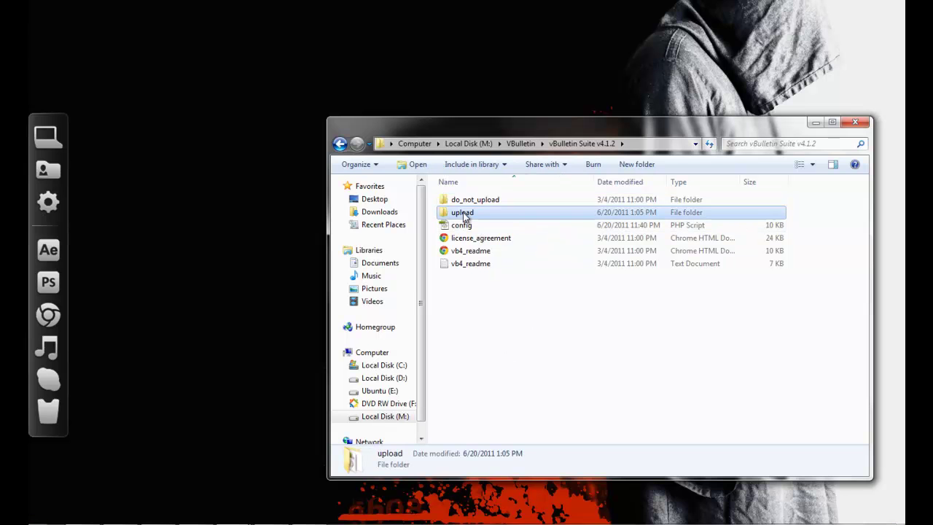
pyautogui.click(466, 203)
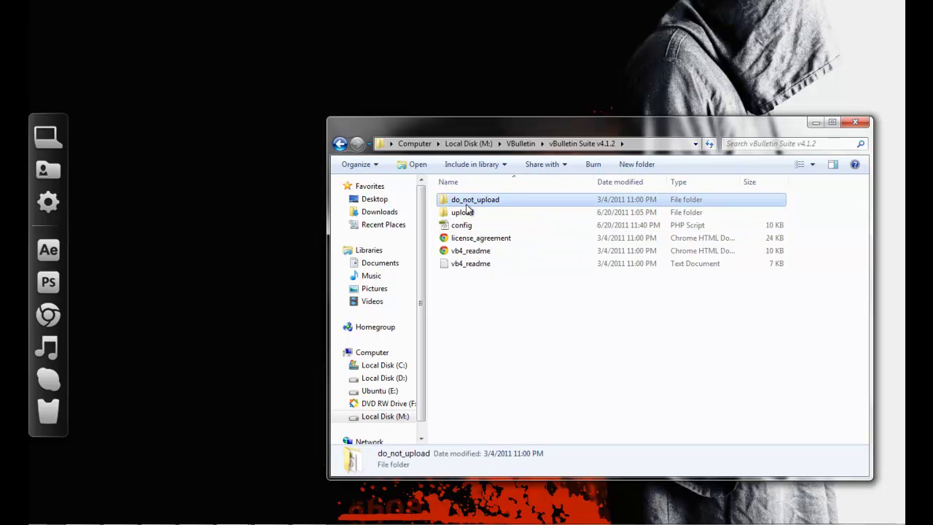
pyautogui.click(503, 239)
pyautogui.click(500, 252)
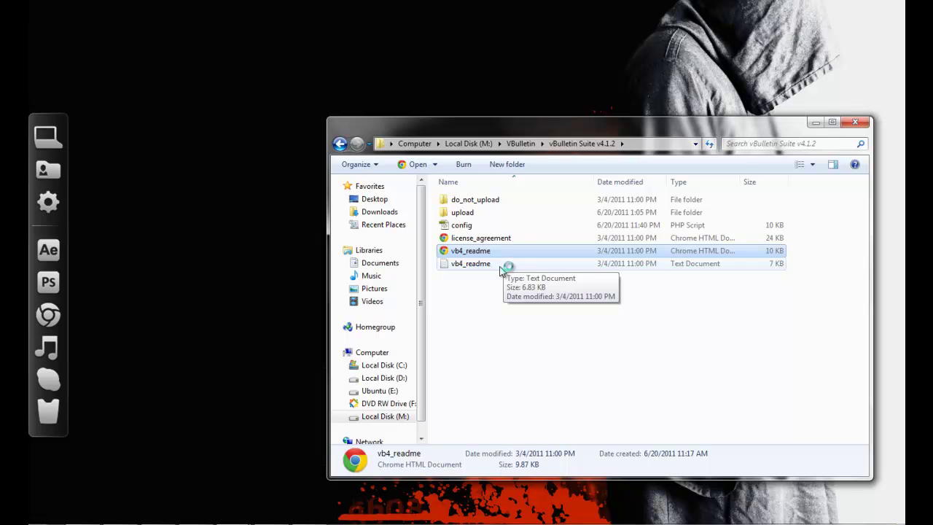
pyautogui.click(498, 377)
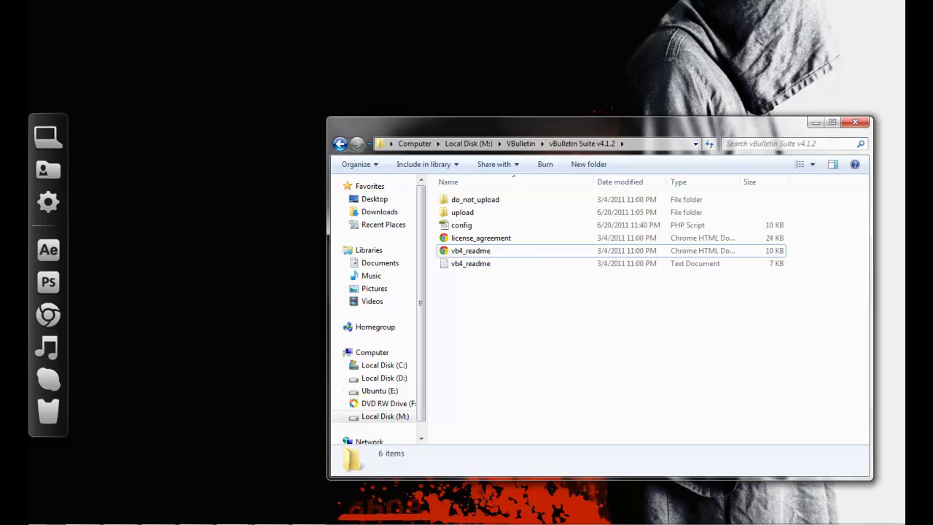
pyautogui.click(234, 521)
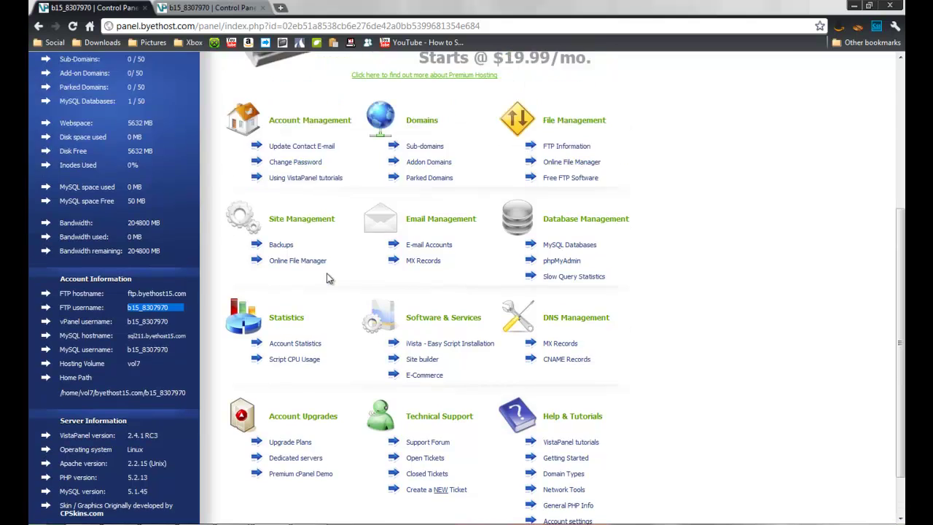
# - Check the existing VBulletin database name on VistaPanel's MySQL Databases page
pyautogui.scroll(3, 327, 278)
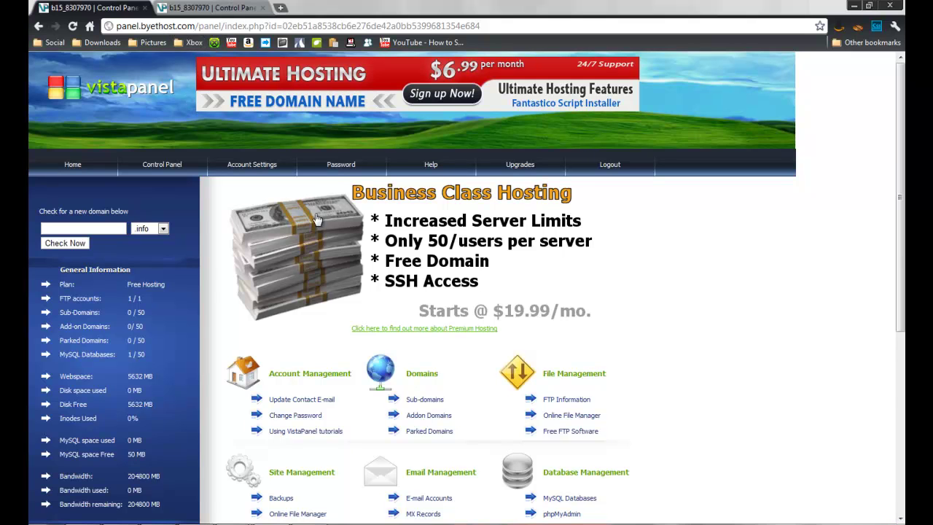
pyautogui.scroll(-3, 330, 275)
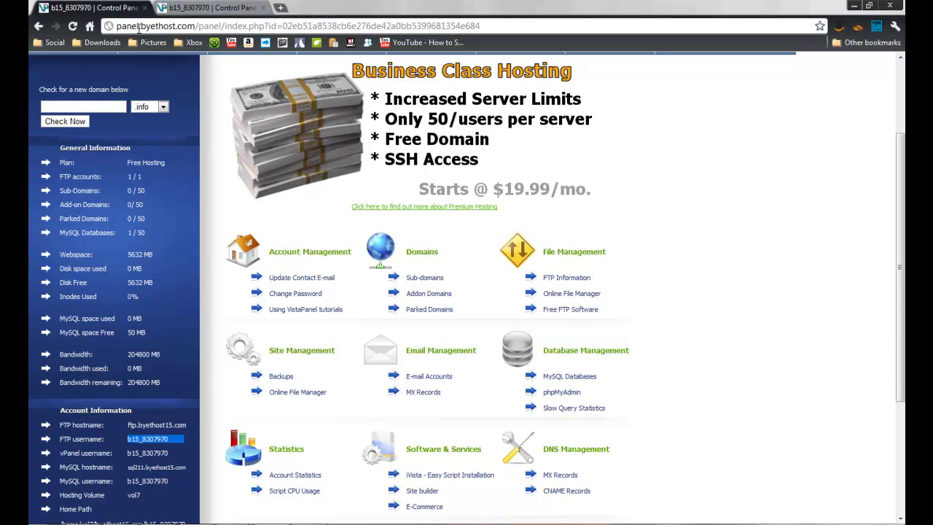
pyautogui.click(191, 8)
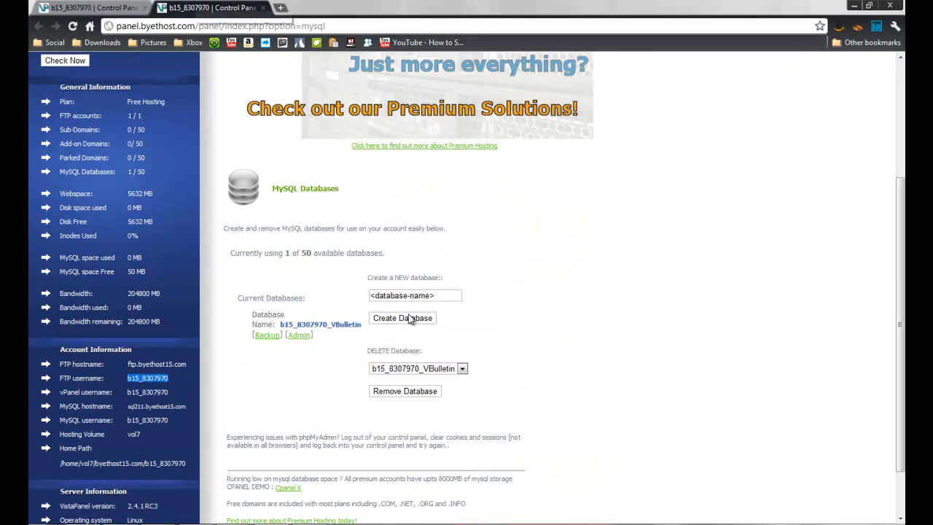
pyautogui.click(402, 295)
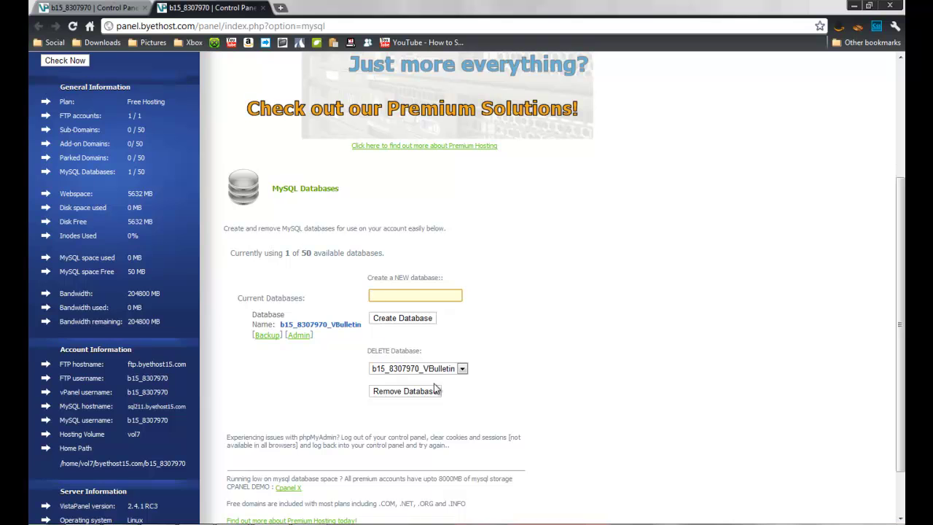
pyautogui.scroll(-2, 421, 383)
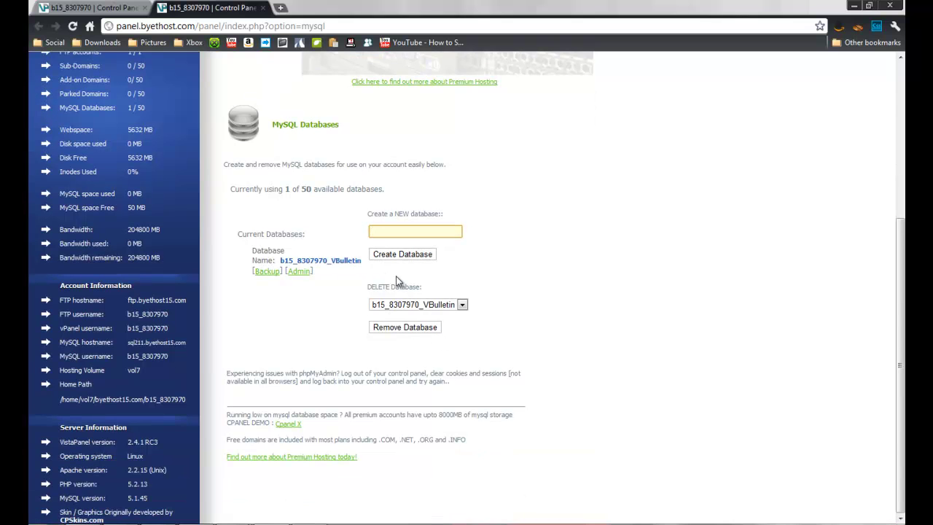
pyautogui.click(390, 231)
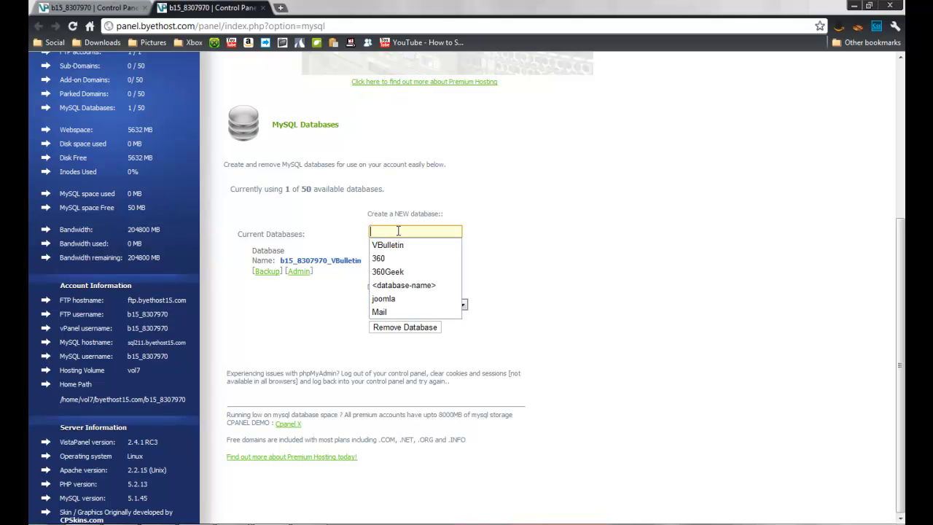
pyautogui.click(356, 260)
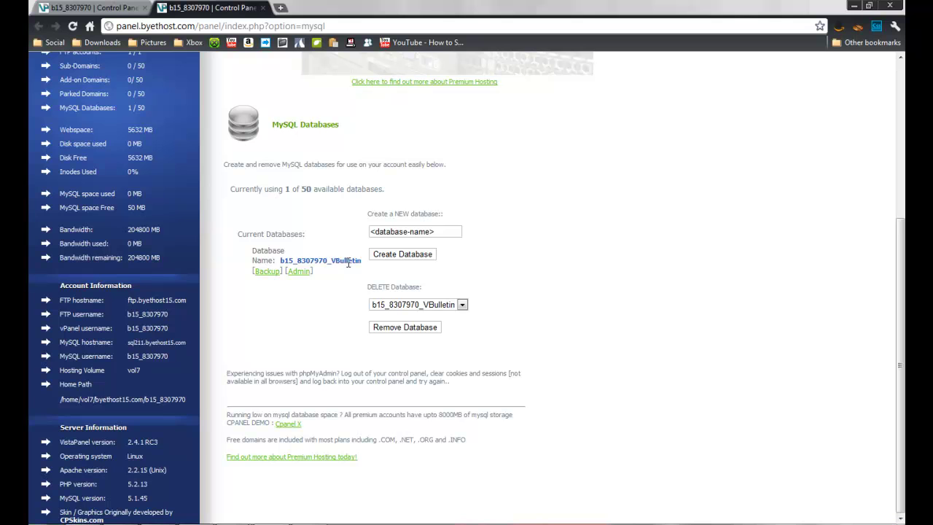
# - Review the hostnames in Account Information, then minimize Chrome
pyautogui.click(133, 7)
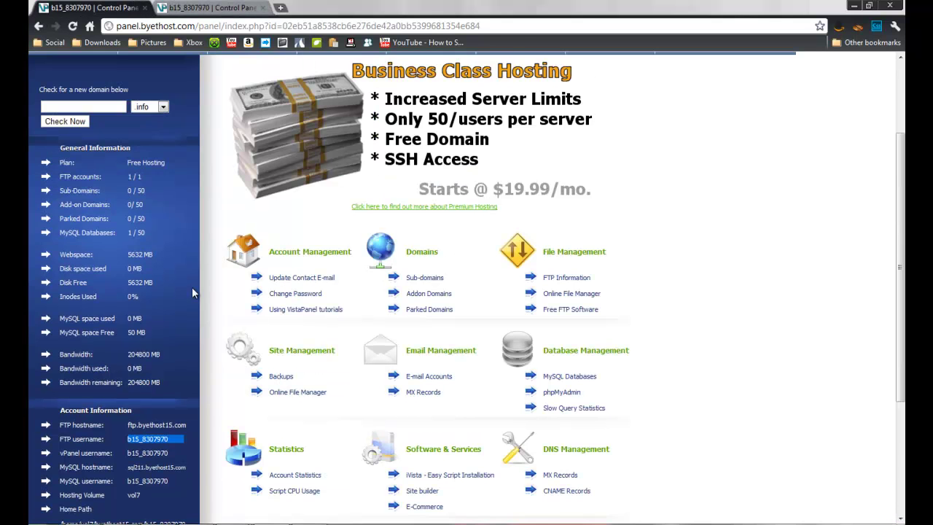
pyautogui.scroll(-3, 192, 287)
pyautogui.moveTo(58, 232); pyautogui.dragTo(191, 321)
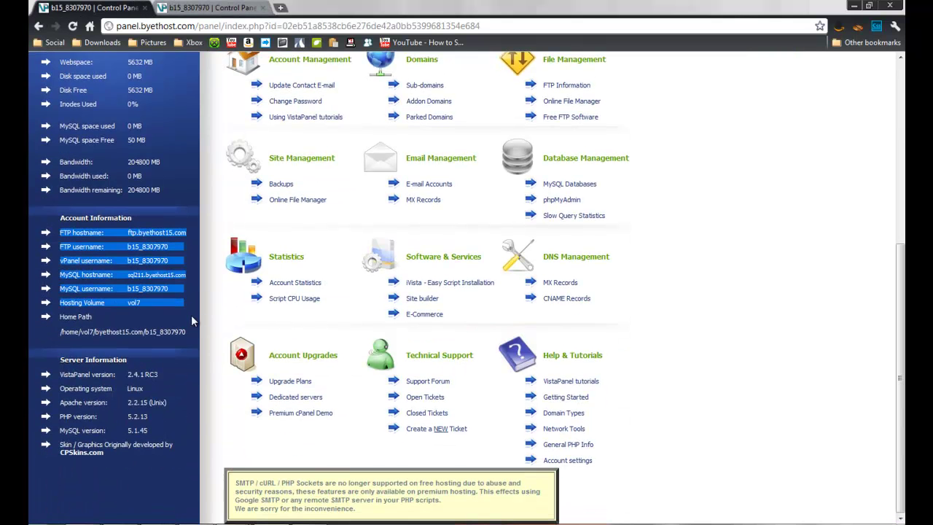
pyautogui.click(186, 307)
pyautogui.hotkey('ctrl', 'Tab')
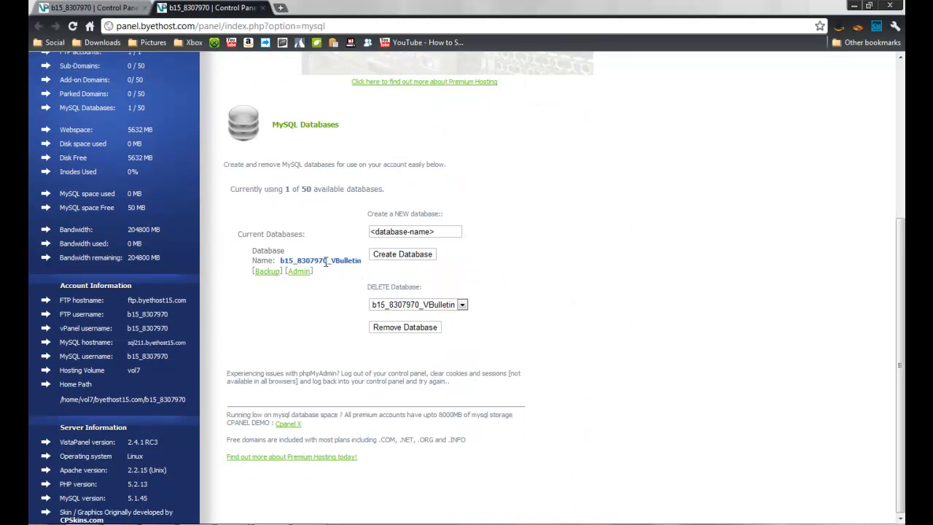
pyautogui.click(95, 8)
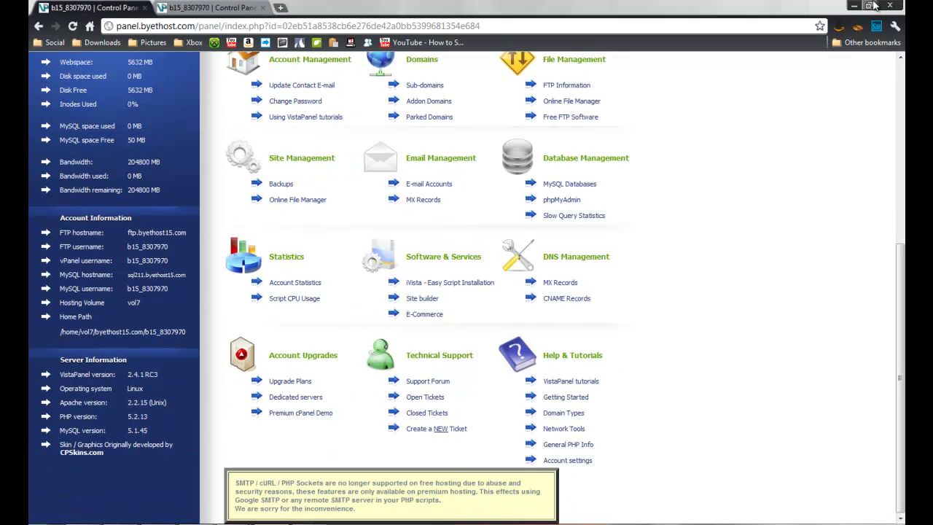
pyautogui.click(852, 6)
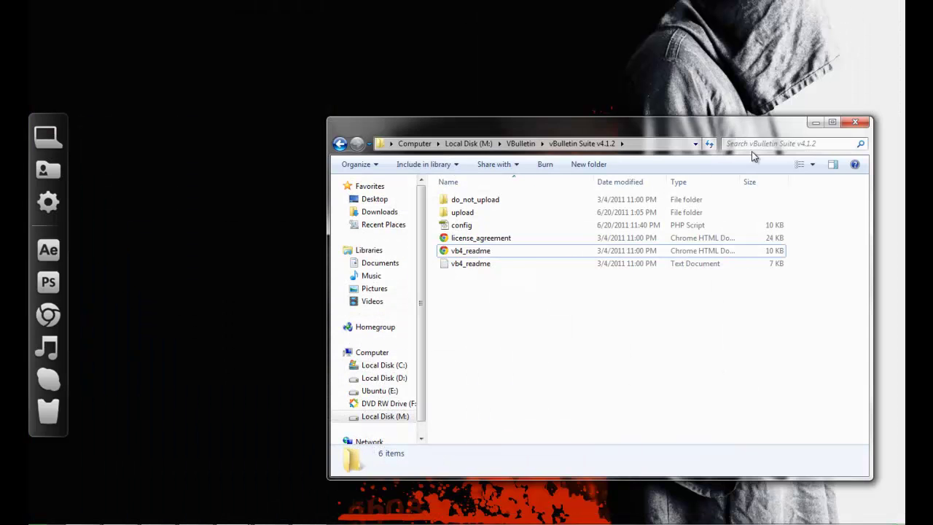
# - Open the upload folder and then its includes subfolder
pyautogui.click(473, 226)
pyautogui.doubleClick(466, 213)
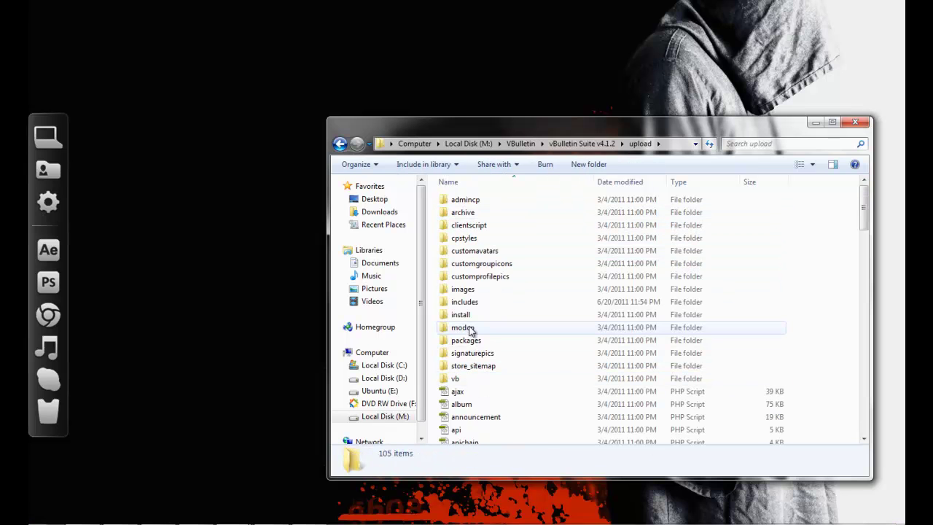
pyautogui.doubleClick(466, 302)
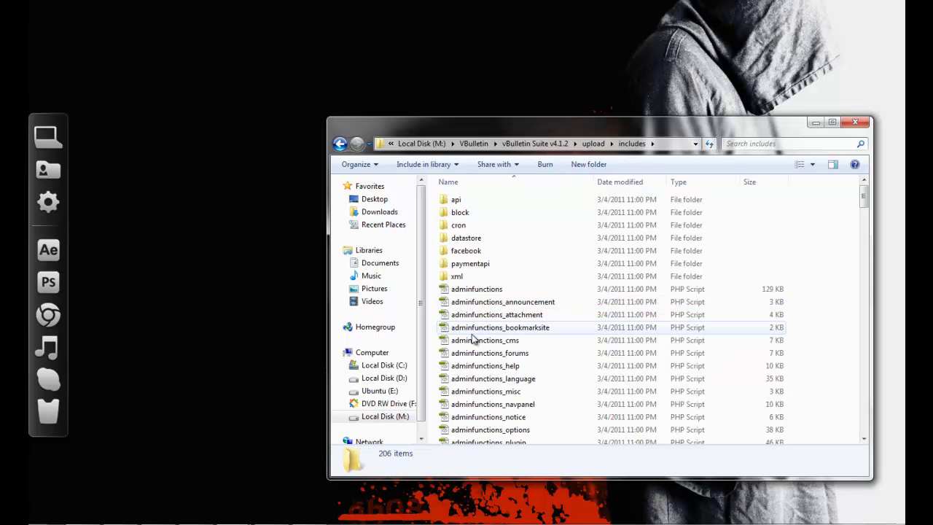
pyautogui.scroll(-20, 475, 339)
pyautogui.scroll(-20, 484, 355)
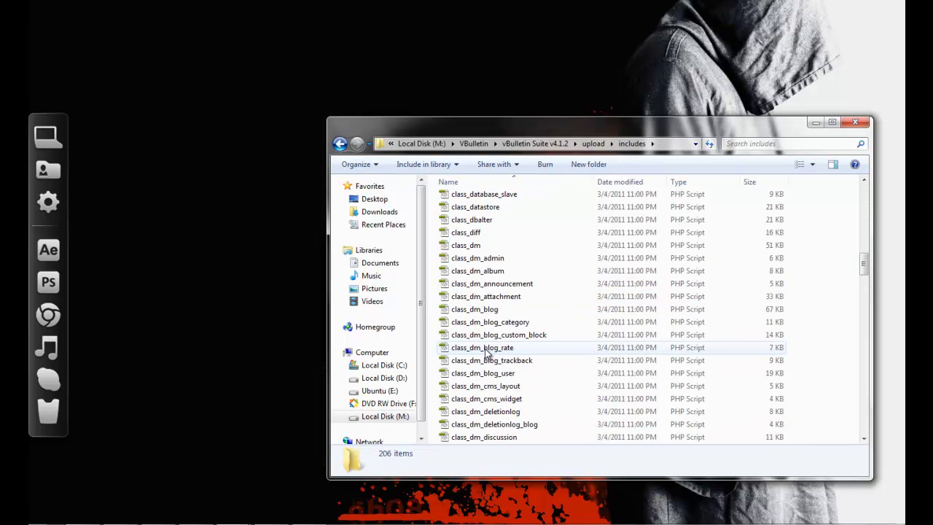
pyautogui.scroll(-6, 488, 343)
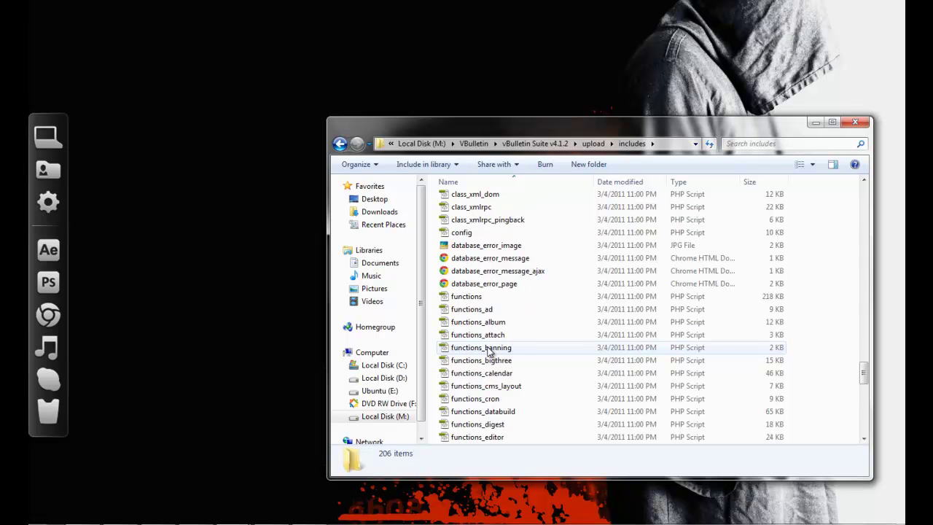
pyautogui.scroll(2, 484, 320)
# - Start renaming config by adding '.new', then delete the added extension again
pyautogui.click(481, 298)
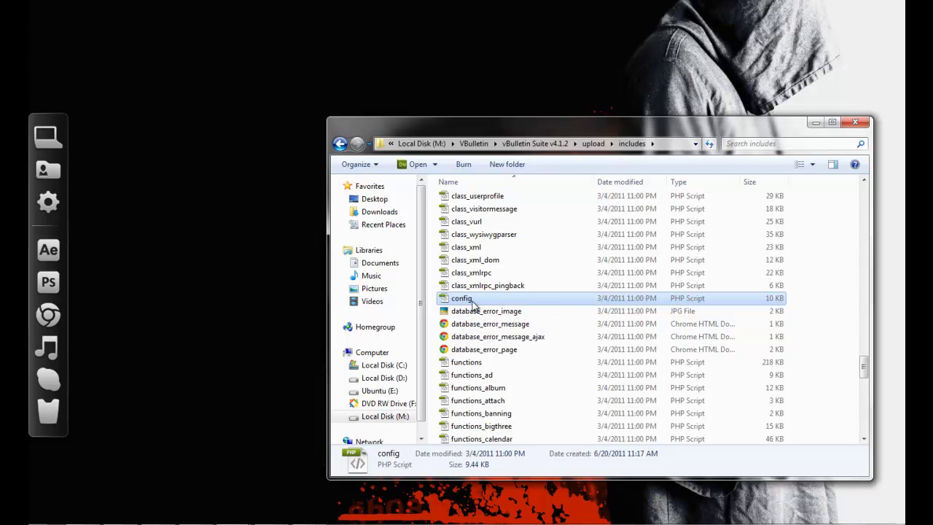
pyautogui.rightClick(472, 302)
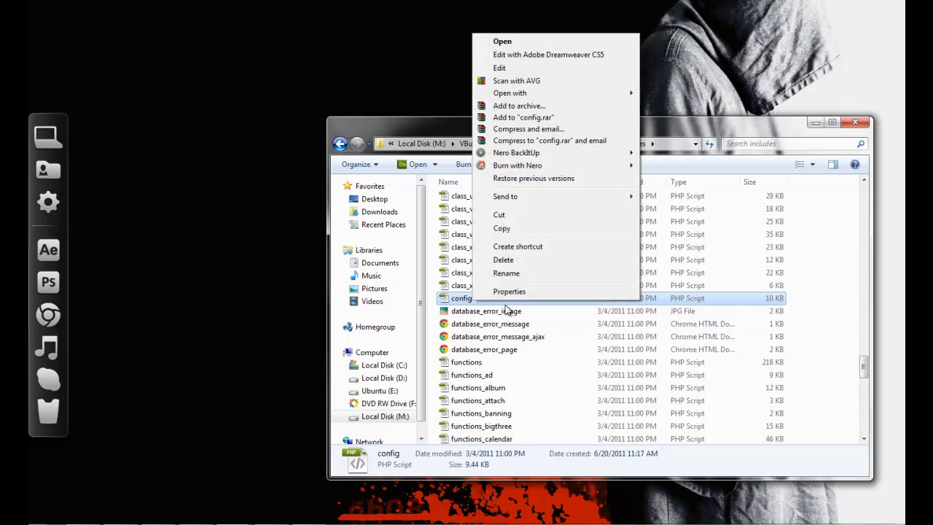
pyautogui.click(509, 274)
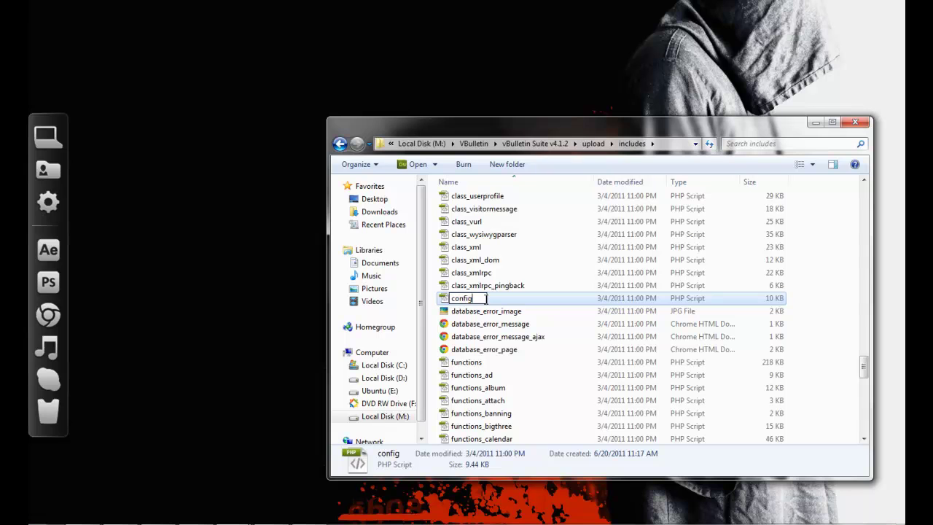
pyautogui.write('.new')
pyautogui.moveTo(498, 298); pyautogui.dragTo(475, 301)
pyautogui.press('BackSpace')
# - Keep the name config and scroll config.php in Dreamweaver down to the database settings
pyautogui.press('Return')
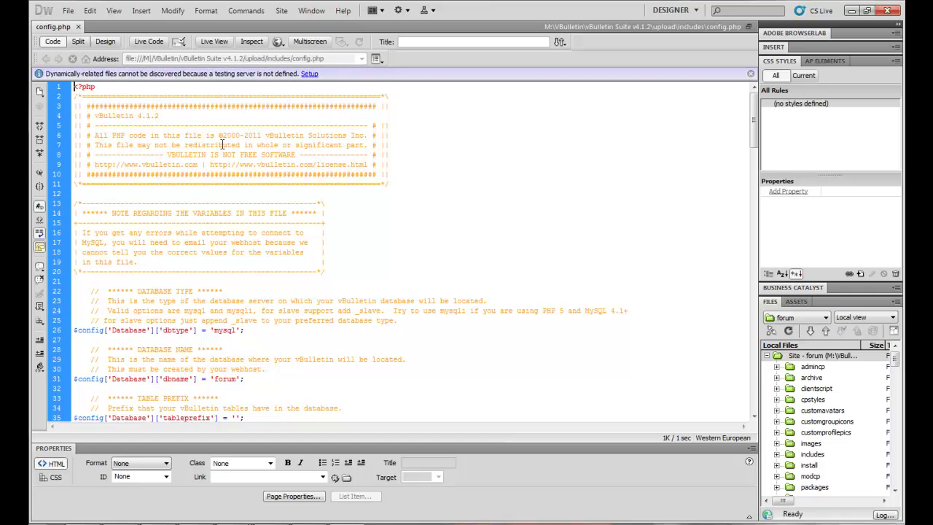
pyautogui.moveTo(197, 136); pyautogui.dragTo(317, 145)
pyautogui.click(237, 177)
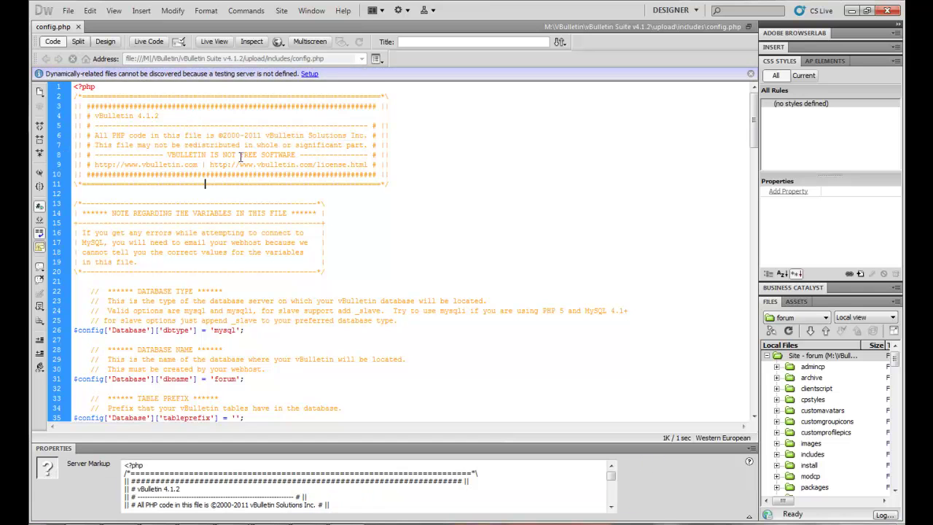
pyautogui.scroll(-1, 256, 148)
pyautogui.scroll(-2, 256, 148)
pyautogui.scroll(3, 252, 207)
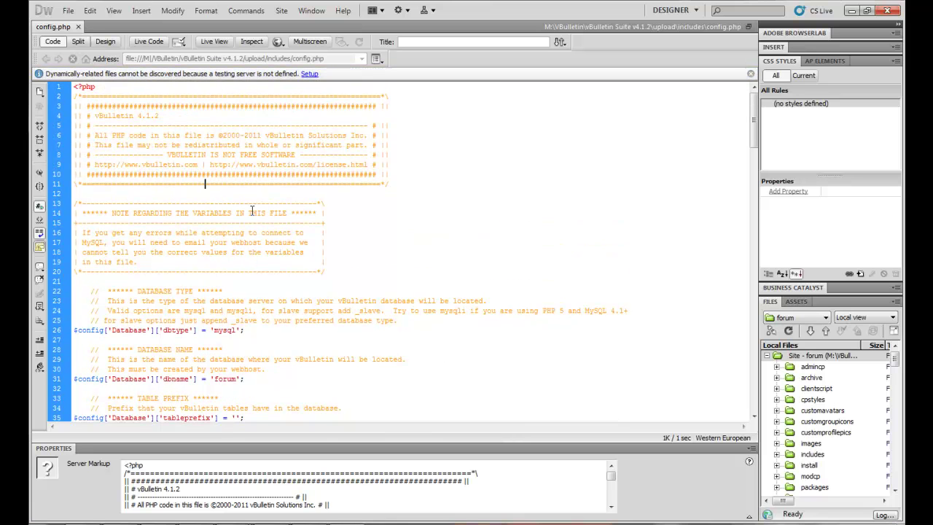
pyautogui.scroll(-1, 257, 207)
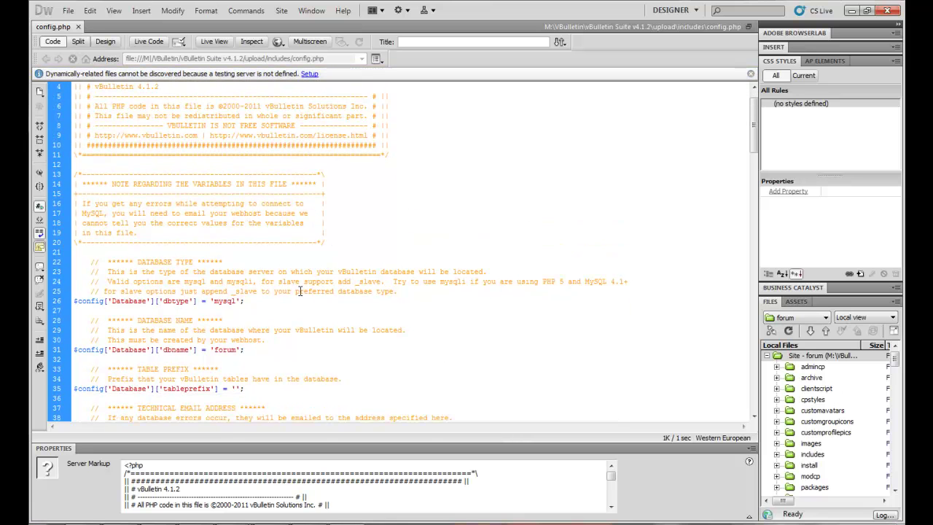
pyautogui.scroll(-1, 306, 280)
# - Scroll config.php further down toward the MasterServer database settings
pyautogui.click(214, 273)
pyautogui.hotkey('alt', 'Tab')
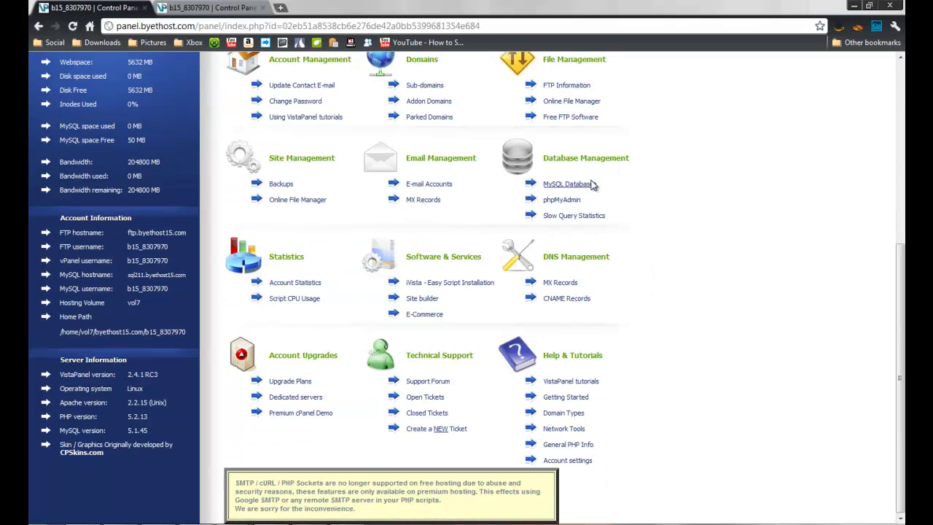
pyautogui.click(853, 5)
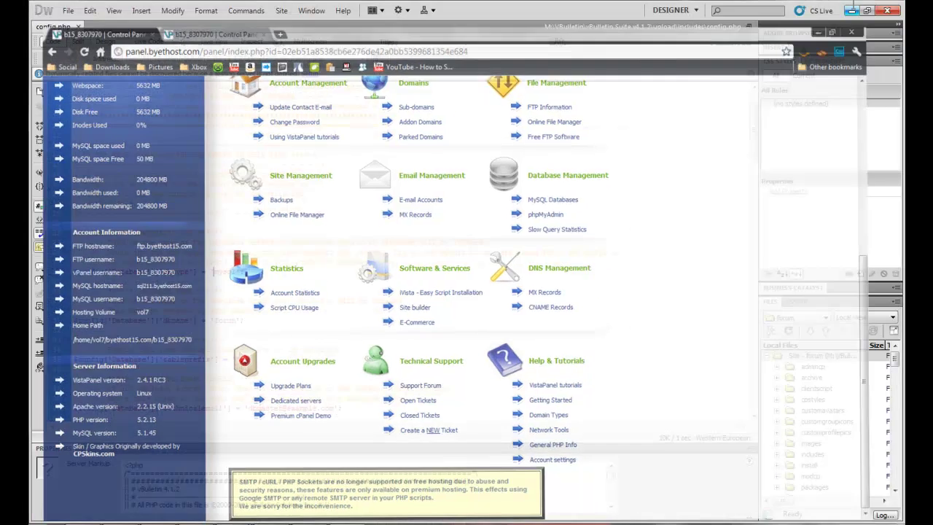
pyautogui.scroll(-3, 356, 246)
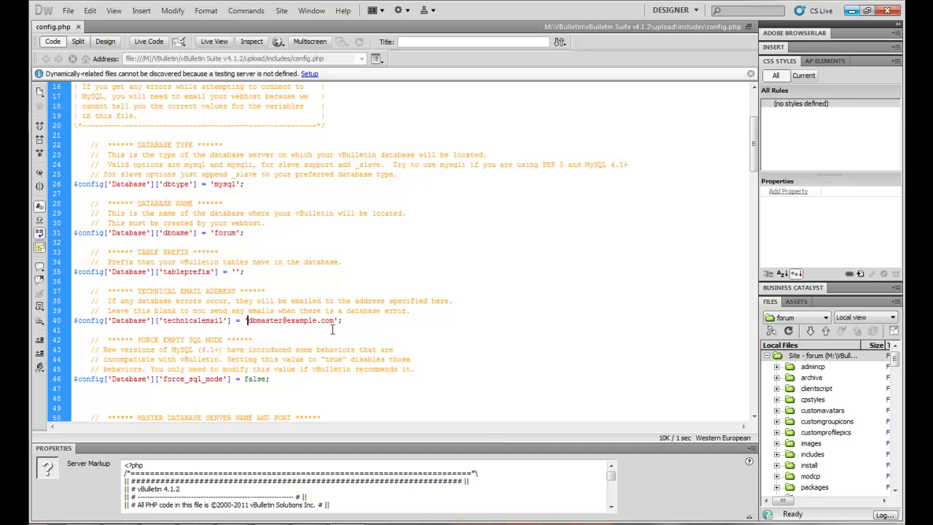
pyautogui.scroll(-2, 314, 322)
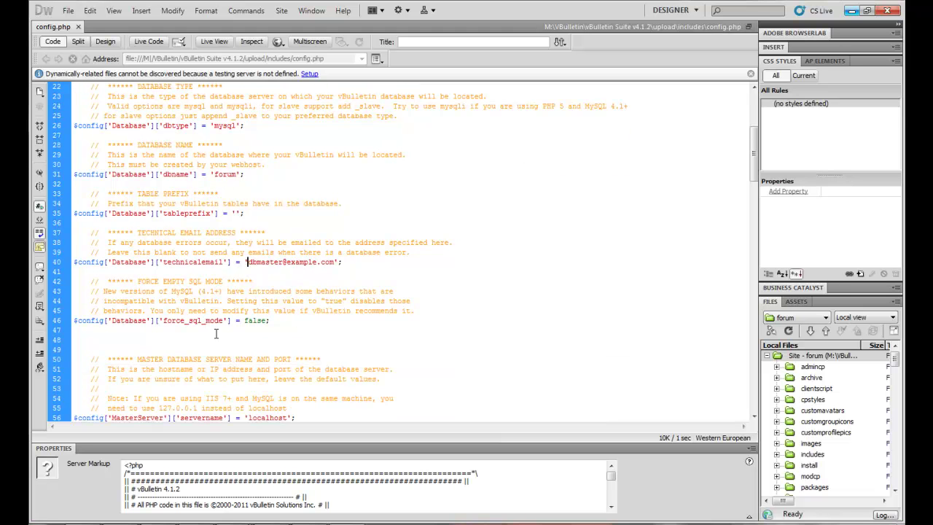
pyautogui.scroll(-1, 216, 335)
pyautogui.scroll(-1, 213, 363)
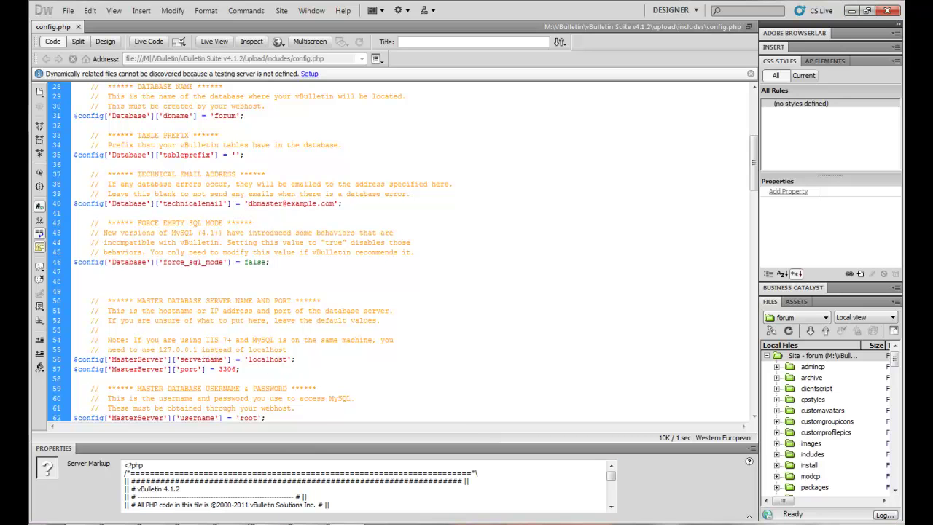
# - Copy the MySQL hostname sql211.byethost15.com from VistaPanel's Account Information
pyautogui.hotkey('alt', 'Tab')
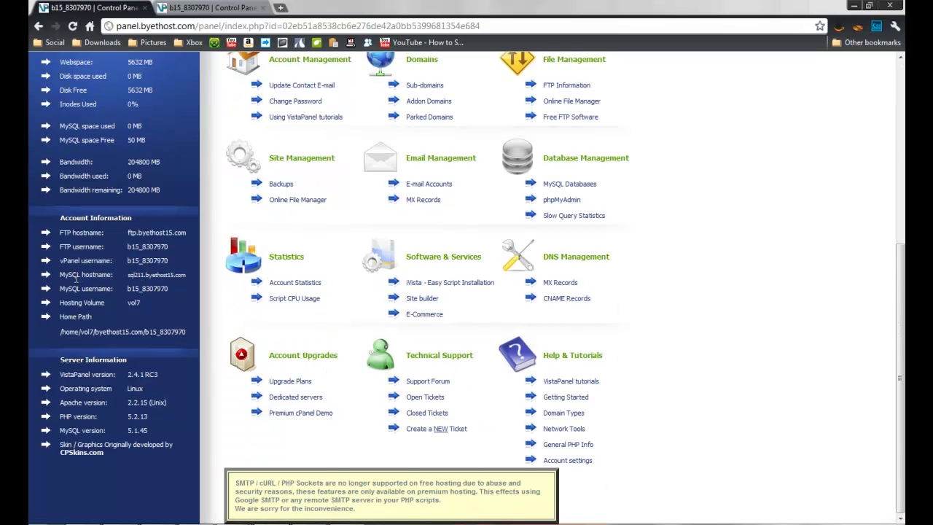
pyautogui.moveTo(141, 274); pyautogui.dragTo(82, 274)
pyautogui.click(186, 274)
pyautogui.moveTo(187, 274); pyautogui.dragTo(61, 274)
pyautogui.click(135, 278)
pyautogui.moveTo(129, 275); pyautogui.dragTo(187, 275)
pyautogui.hotkey('ctrl', 'c')
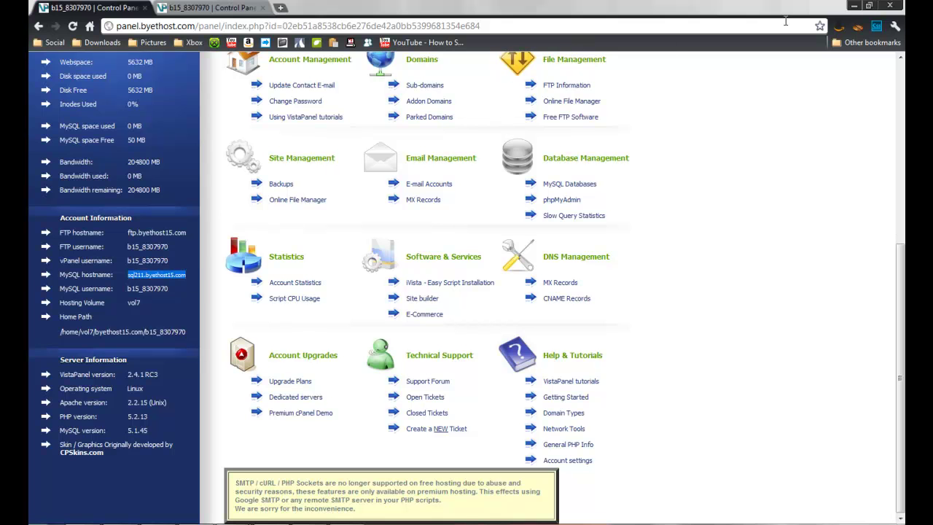
pyautogui.click(870, 6)
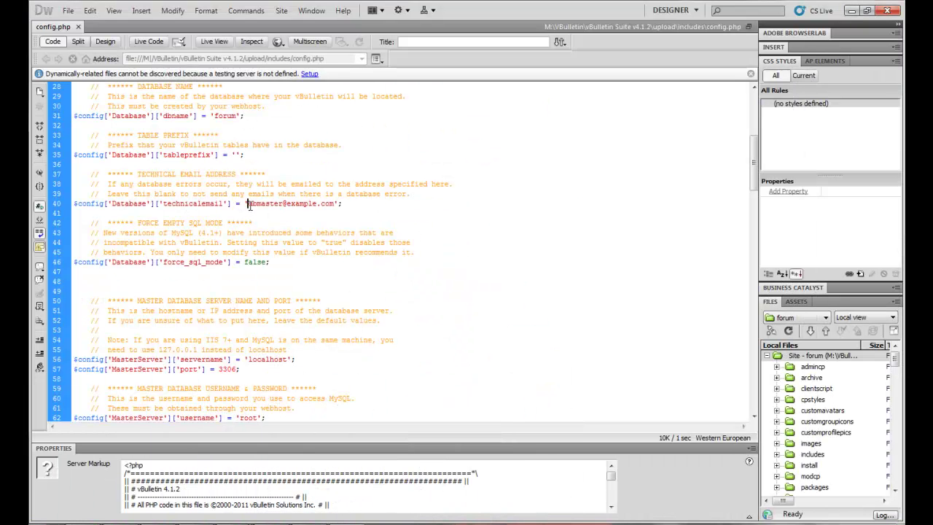
# - Replace 'localhost' in the MasterServer servername line with the copied hostname
pyautogui.moveTo(247, 203); pyautogui.dragTo(322, 203)
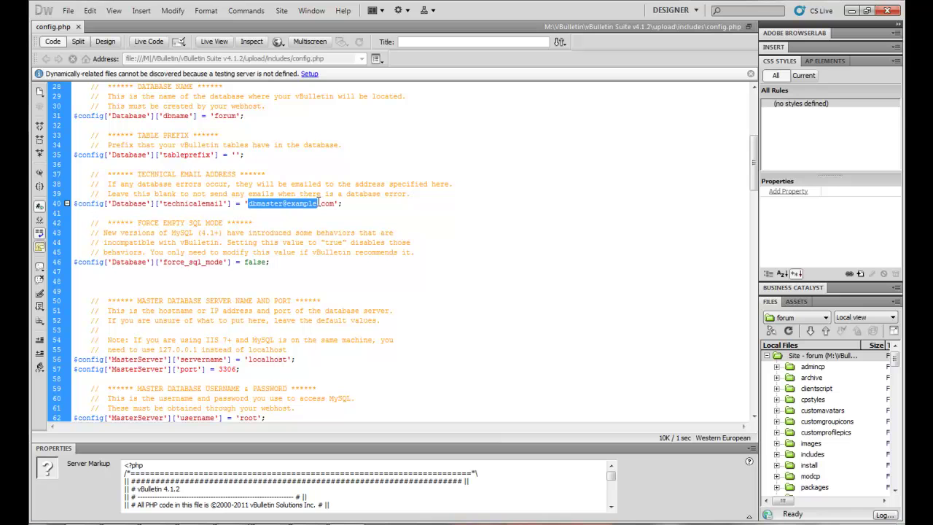
pyautogui.click(243, 279)
pyautogui.scroll(-2, 247, 359)
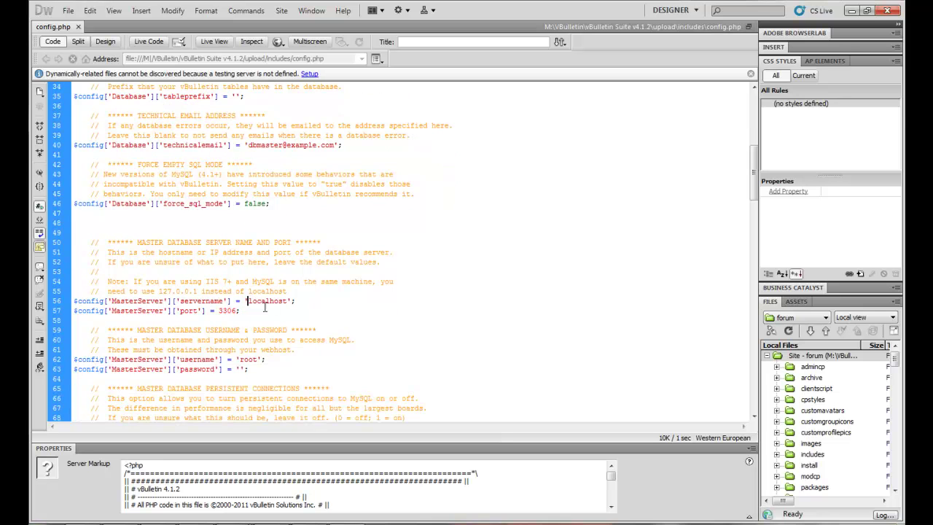
pyautogui.moveTo(248, 301); pyautogui.dragTo(289, 301)
pyautogui.hotkey('ctrl', 'v')
pyautogui.scroll(-1, 274, 380)
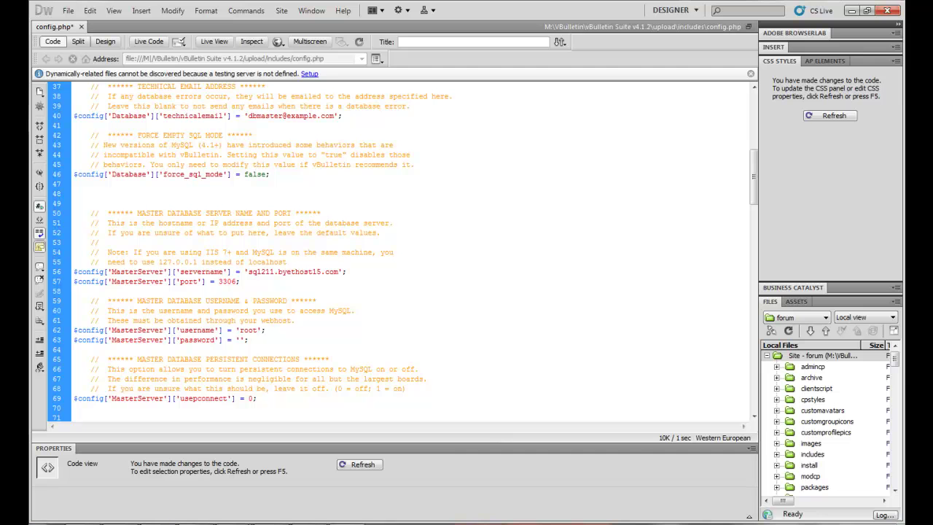
# - Select the vPanel username value in VistaPanel's Account Information
pyautogui.hotkey('ctrl', 's')
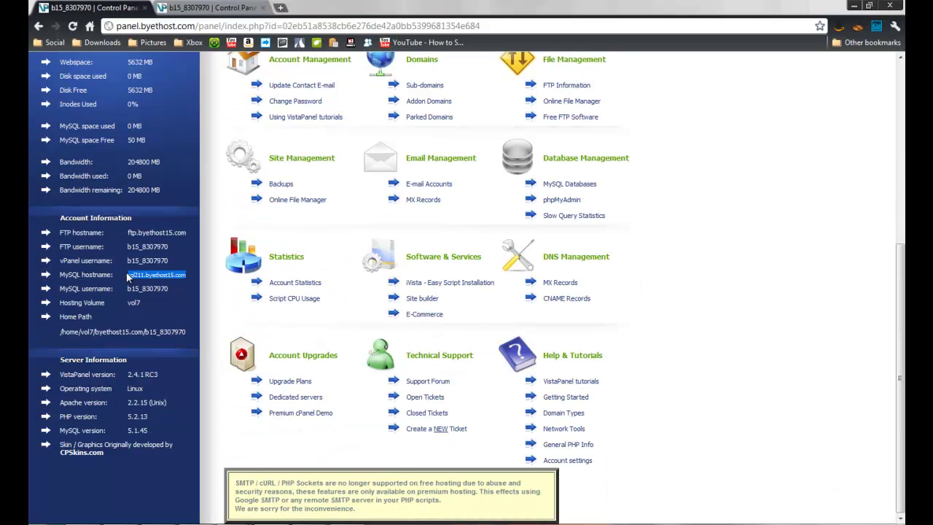
pyautogui.click(133, 259)
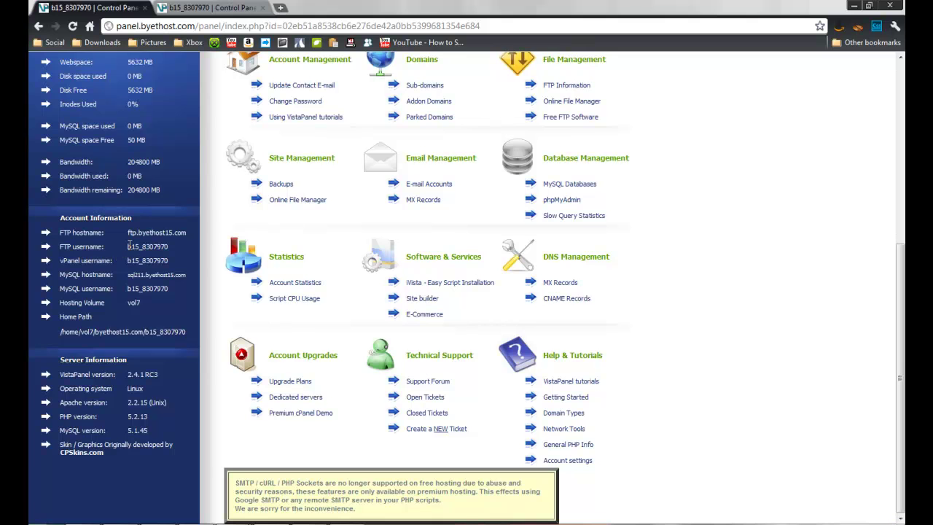
pyautogui.moveTo(127, 260); pyautogui.dragTo(166, 259)
pyautogui.hotkey('ctrl', 'c')
# - Replace 'root' with the copied MySQL username and type a password value
pyautogui.click(853, 5)
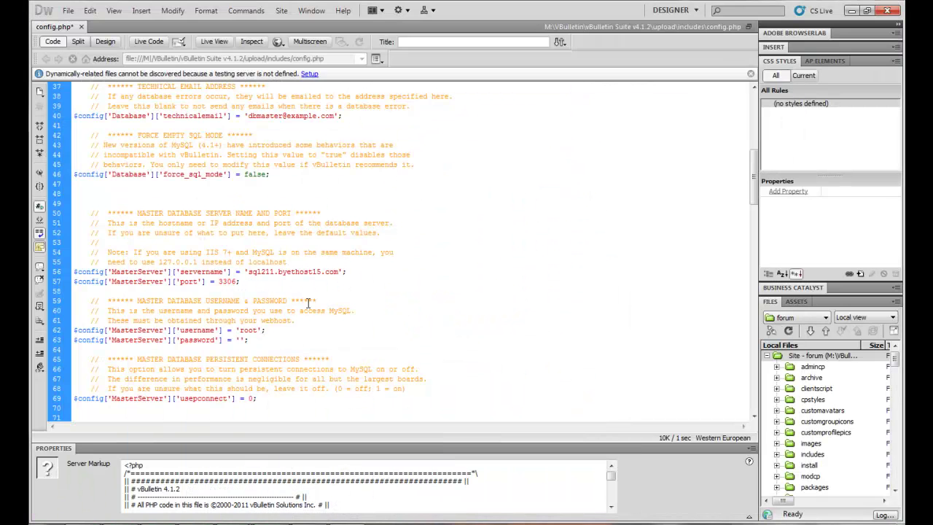
pyautogui.moveTo(239, 330); pyautogui.dragTo(261, 330)
pyautogui.hotkey('ctrl', 'v')
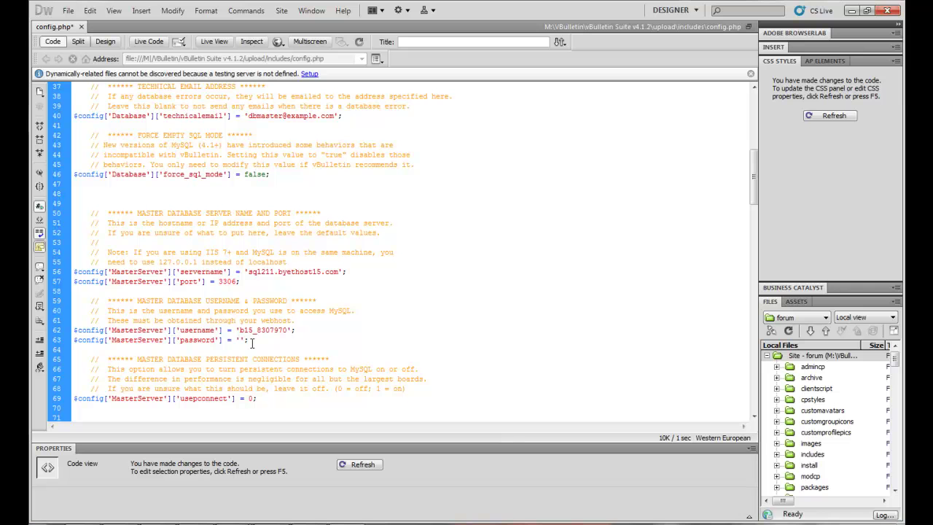
# - Reload VistaPanel, place the cursor in config.php's password value, then select Chrome's address
pyautogui.press('F5')
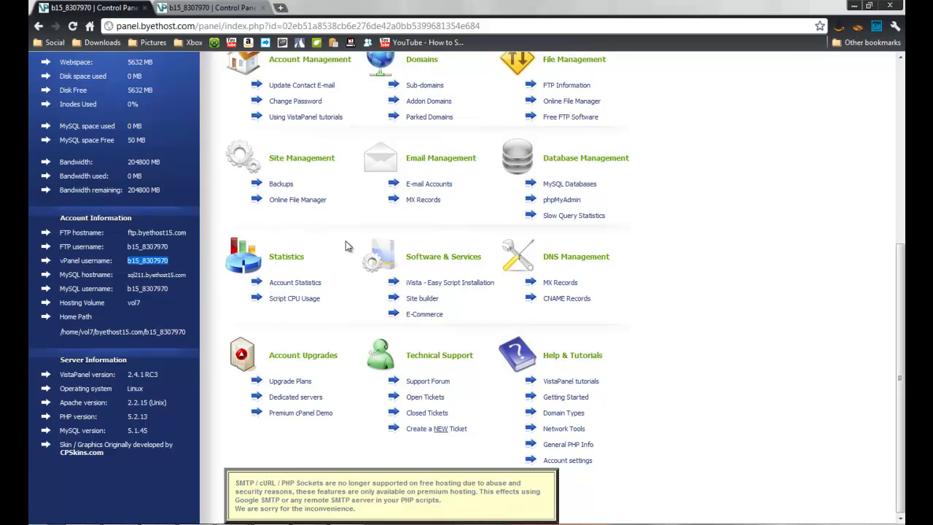
pyautogui.scroll(5, 346, 240)
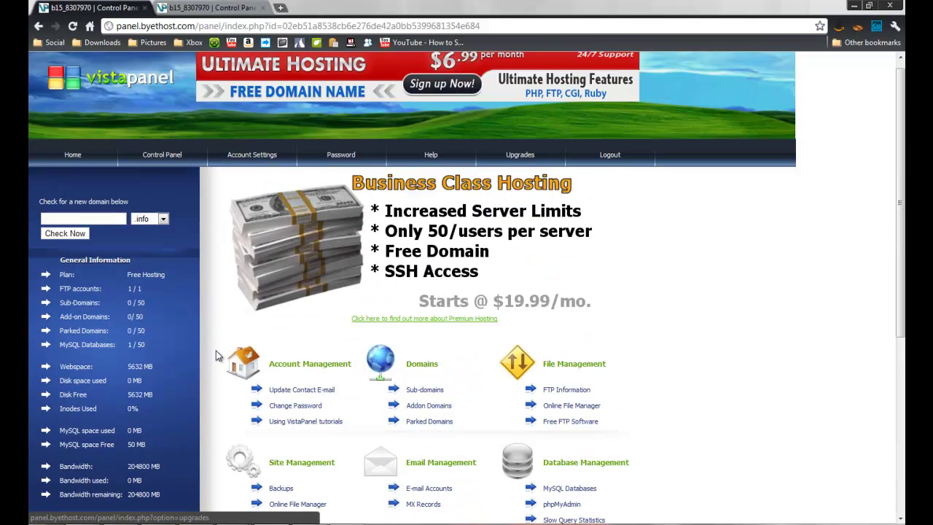
pyautogui.scroll(-3, 216, 351)
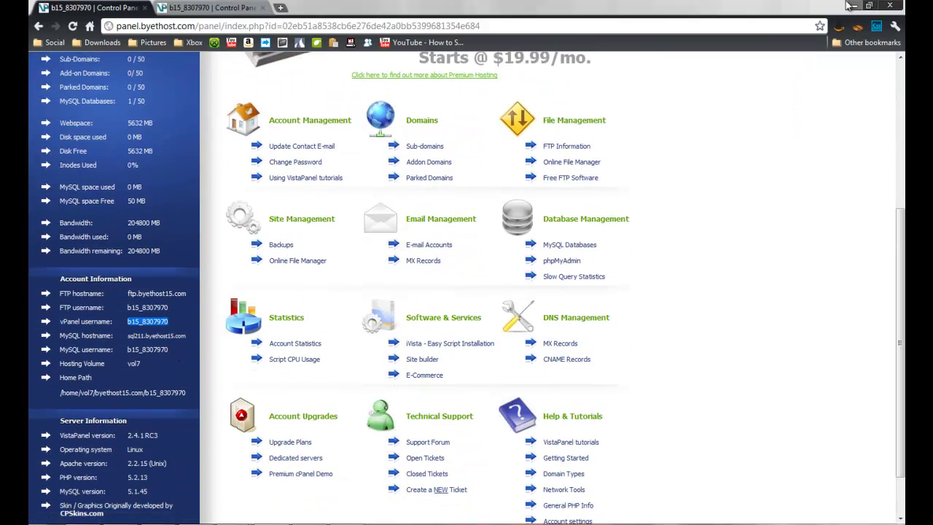
pyautogui.click(853, 5)
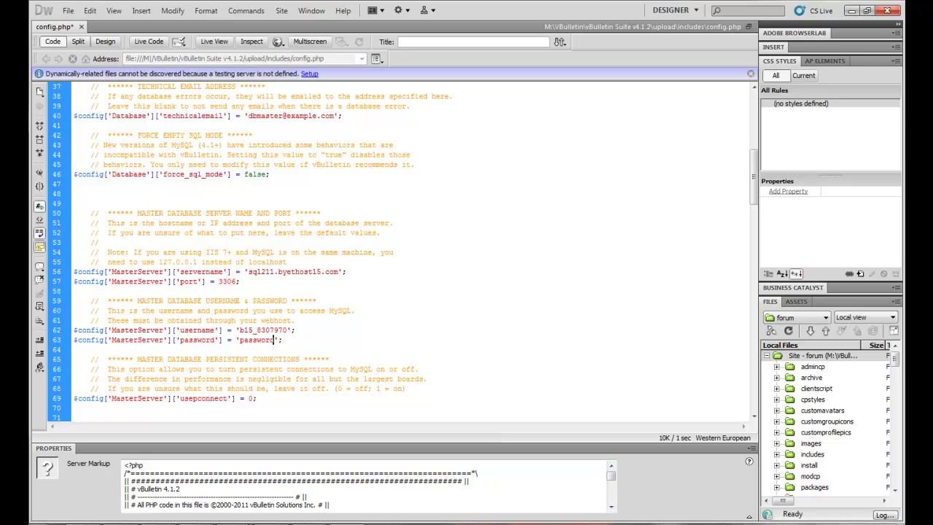
pyautogui.click(273, 339)
pyautogui.hotkey('alt', 'Tab')
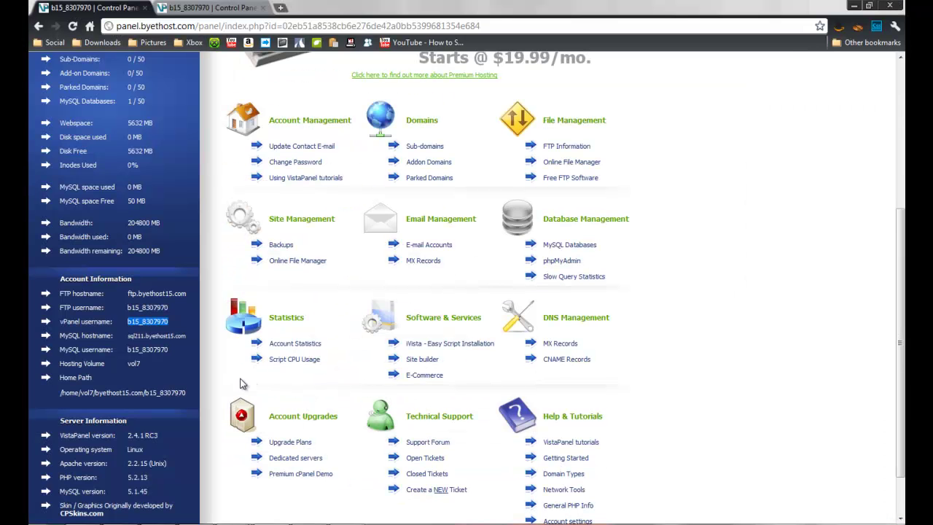
pyautogui.scroll(3, 175, 174)
pyautogui.click(203, 27)
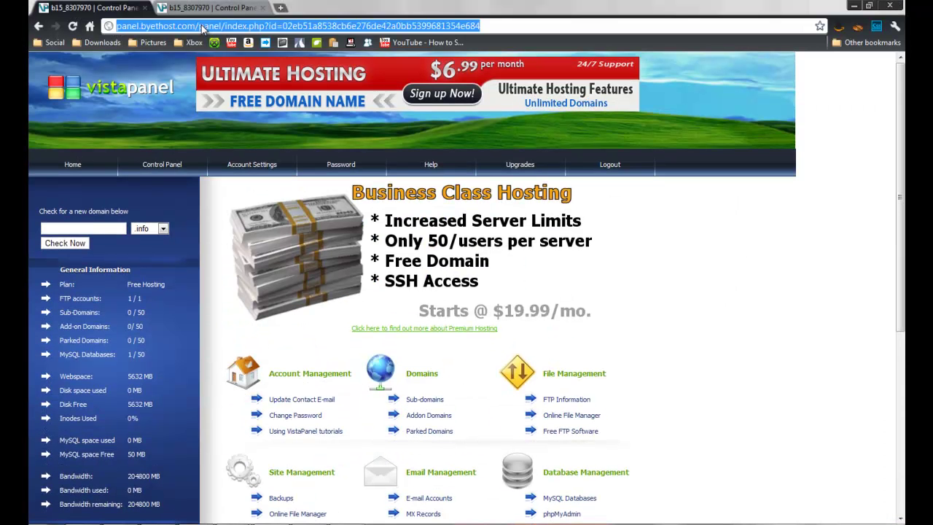
# - Go to byethost.com and submit the member login with the account username and password
pyautogui.write('byethost.com')
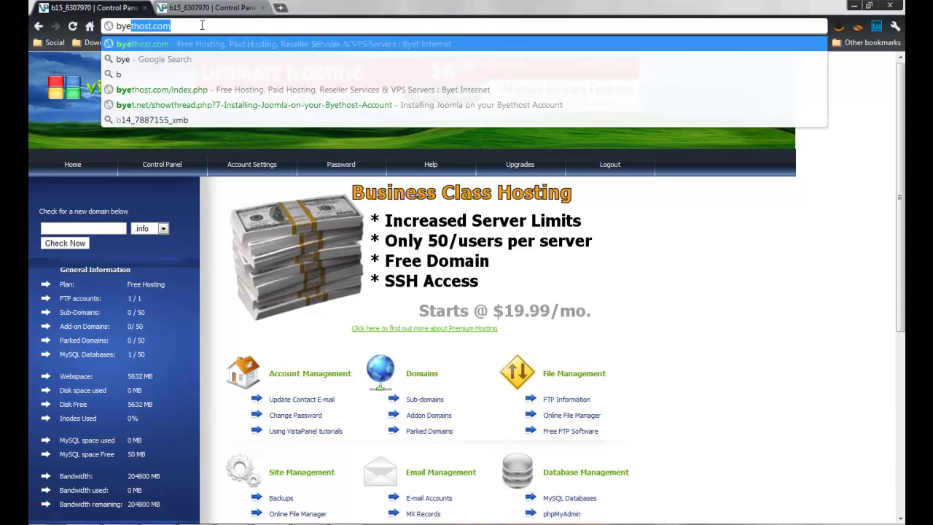
pyautogui.press('Return')
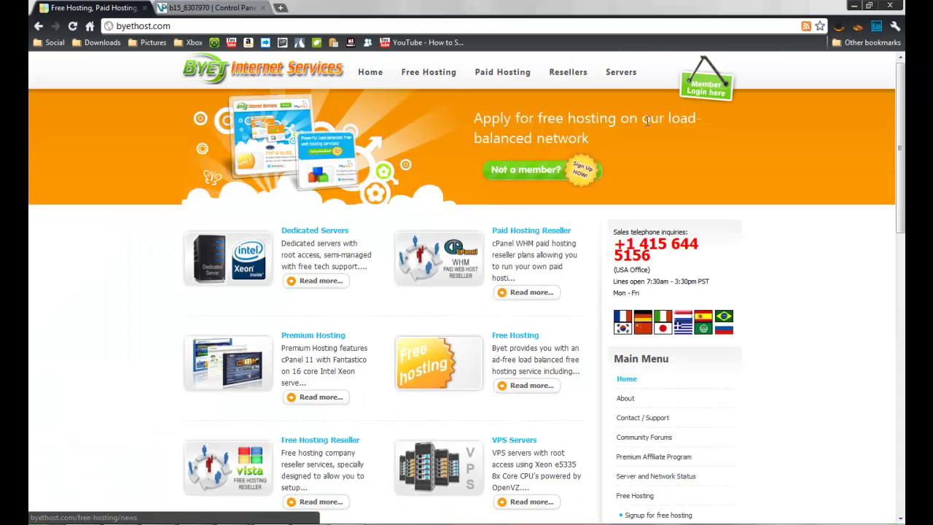
pyautogui.click(705, 86)
pyautogui.click(475, 61)
pyautogui.write('rema')
pyautogui.click(566, 62)
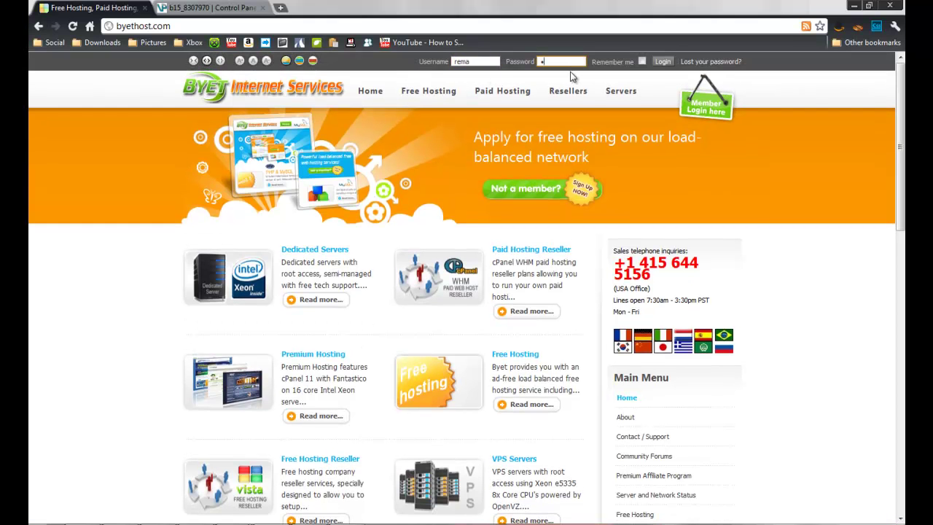
pyautogui.write('••••')
pyautogui.press('Return')
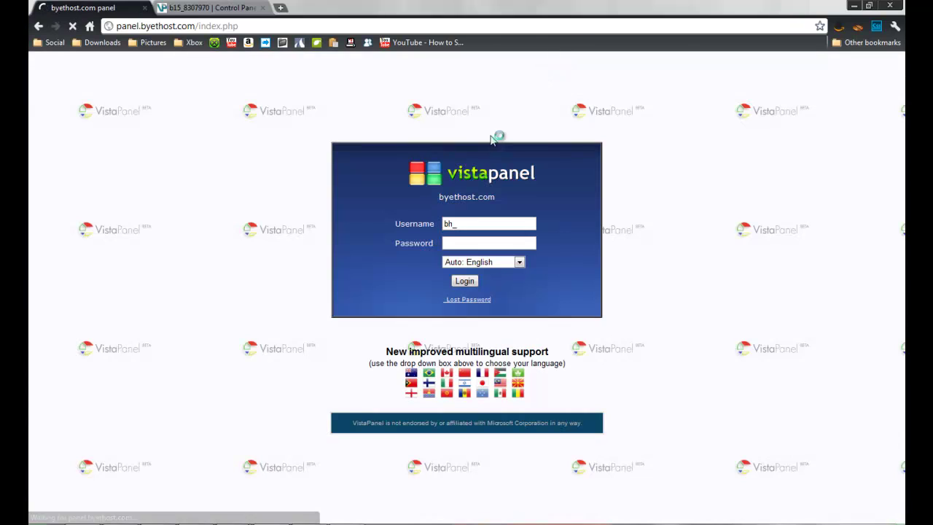
# - Choose the saved account username on the control panel login and log in
pyautogui.click(460, 226)
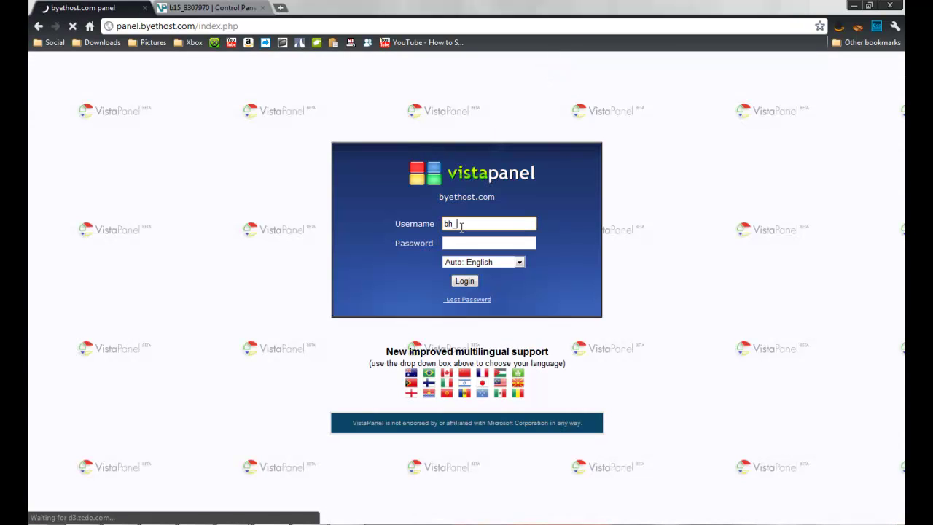
pyautogui.press('BackSpace')
pyautogui.press('BackSpace')
pyautogui.press('BackSpace')
pyautogui.write('b')
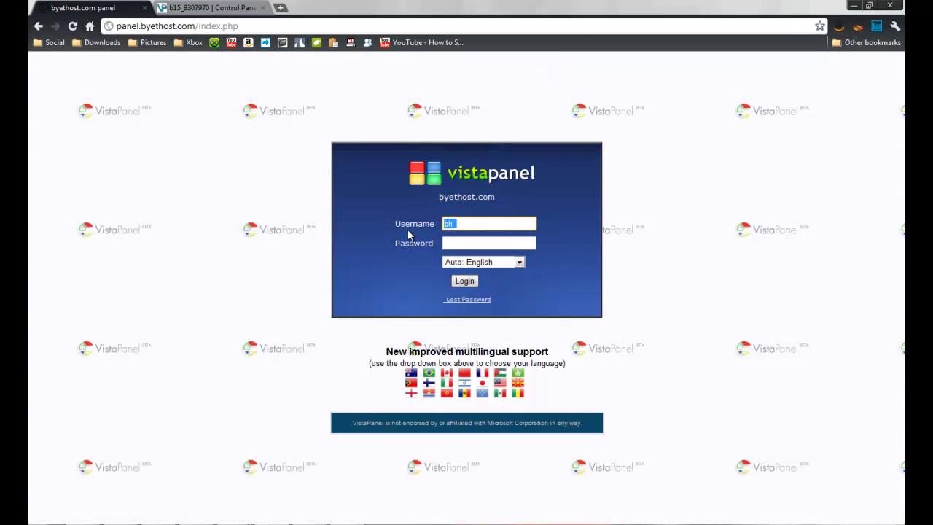
pyautogui.click(467, 239)
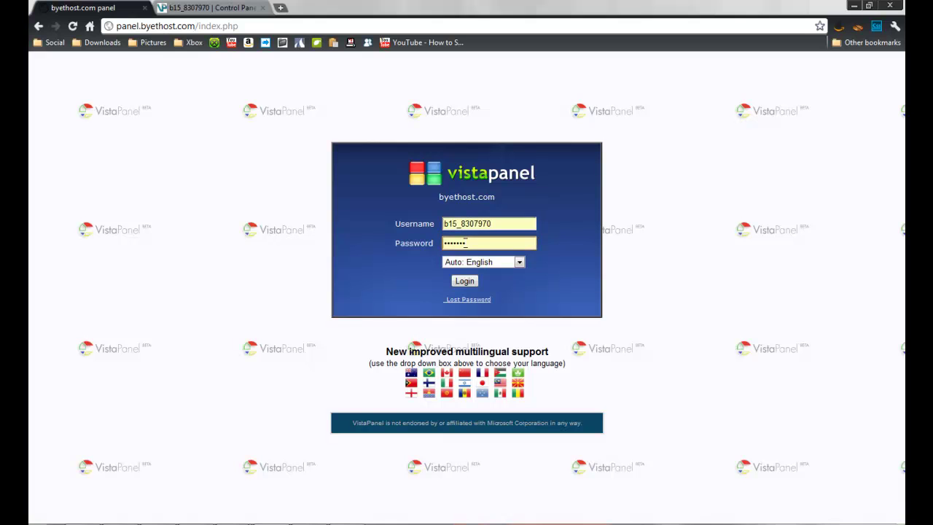
pyautogui.click(464, 280)
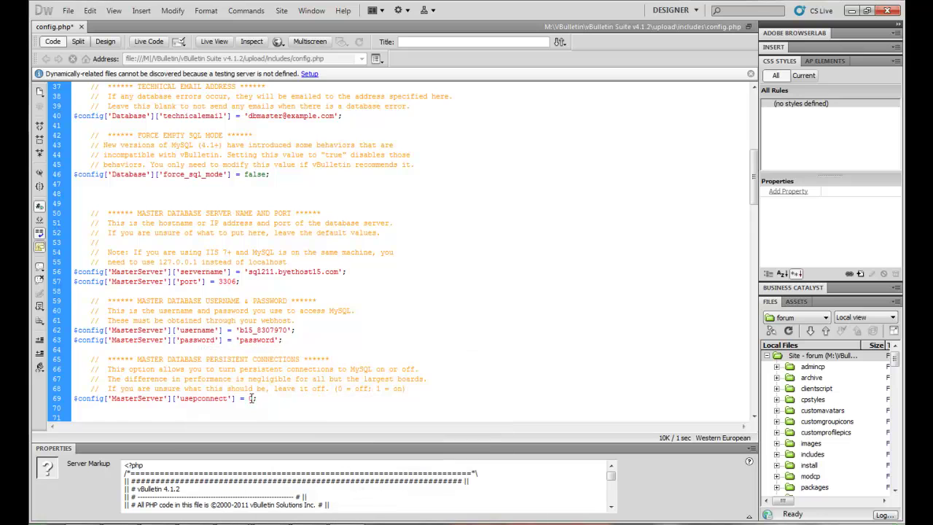
pyautogui.scroll(-20, 251, 398)
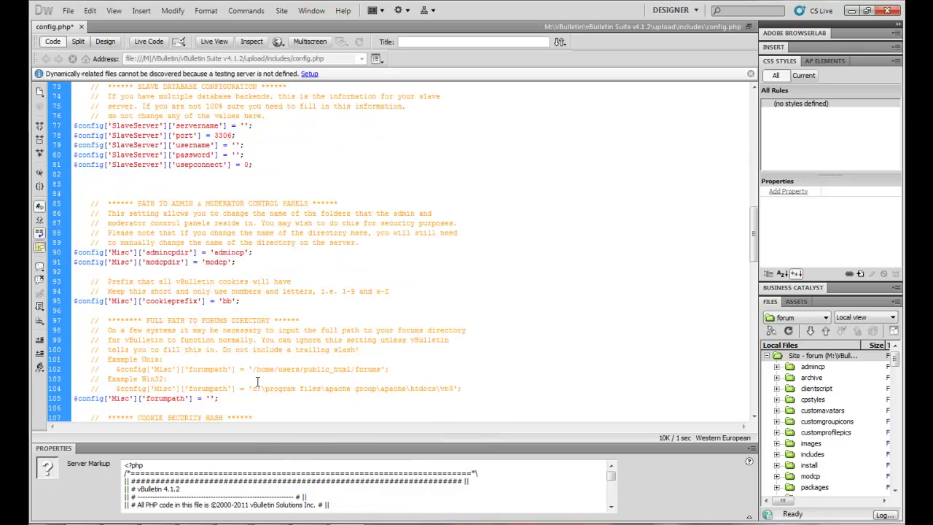
# - Close Dreamweaver, answering the save-changes prompt for config.php
pyautogui.scroll(-12, 258, 382)
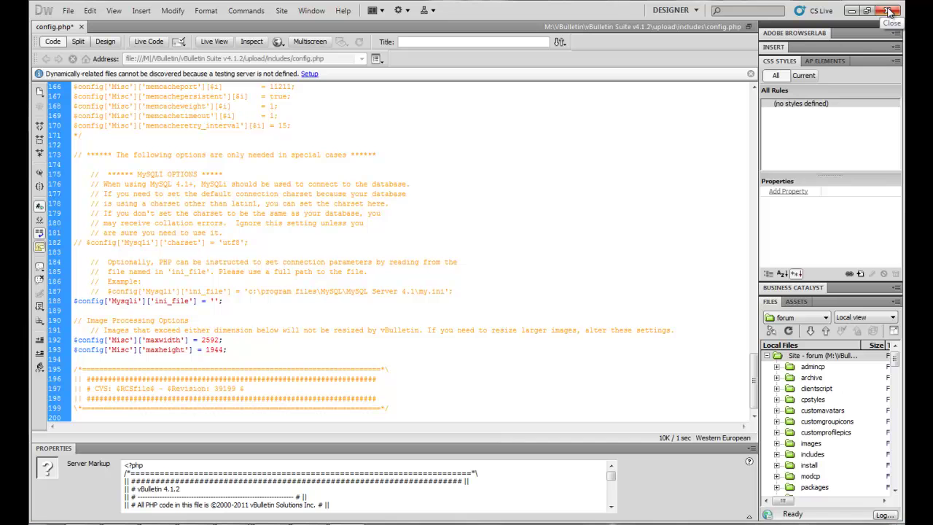
pyautogui.click(887, 10)
pyautogui.click(484, 295)
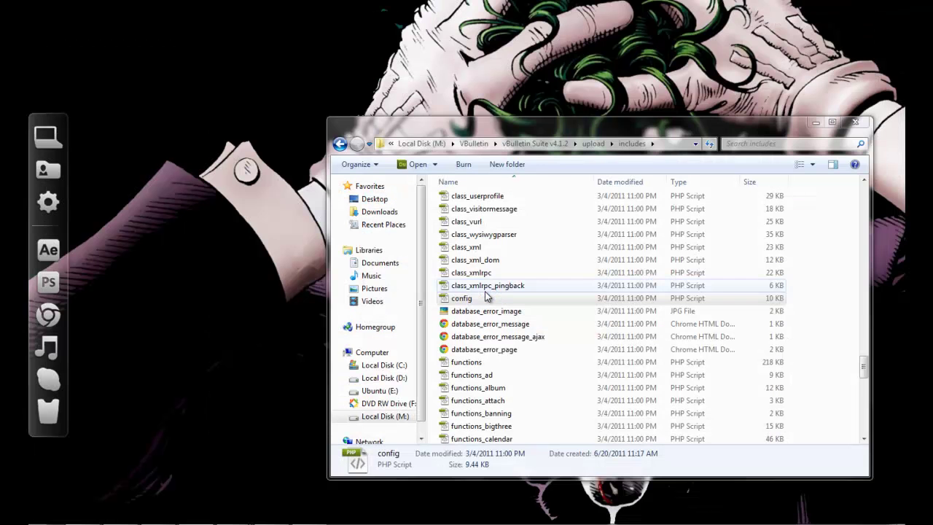
pyautogui.click(486, 296)
# - Reposition Explorer, check FileZilla's transfer queue, then return to the includes folder
pyautogui.moveTo(494, 137); pyautogui.dragTo(411, 117)
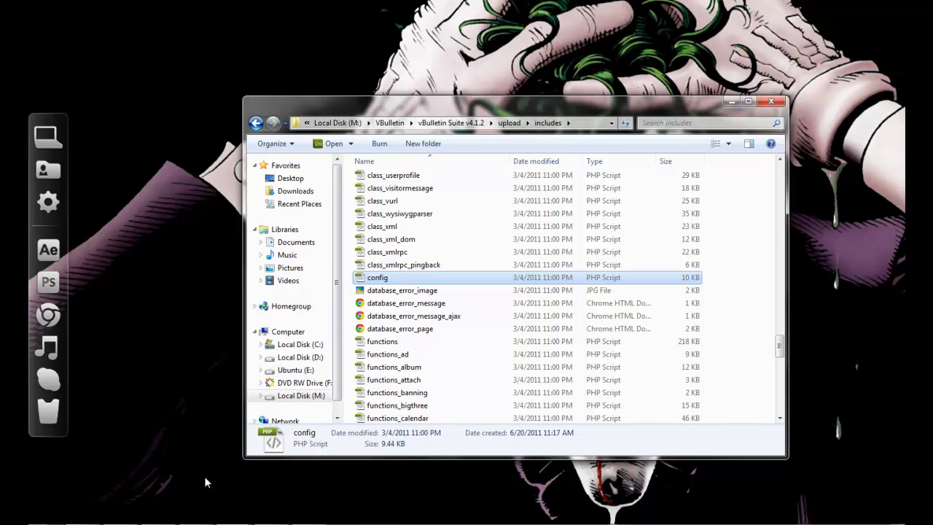
pyautogui.click(201, 520)
pyautogui.click(293, 401)
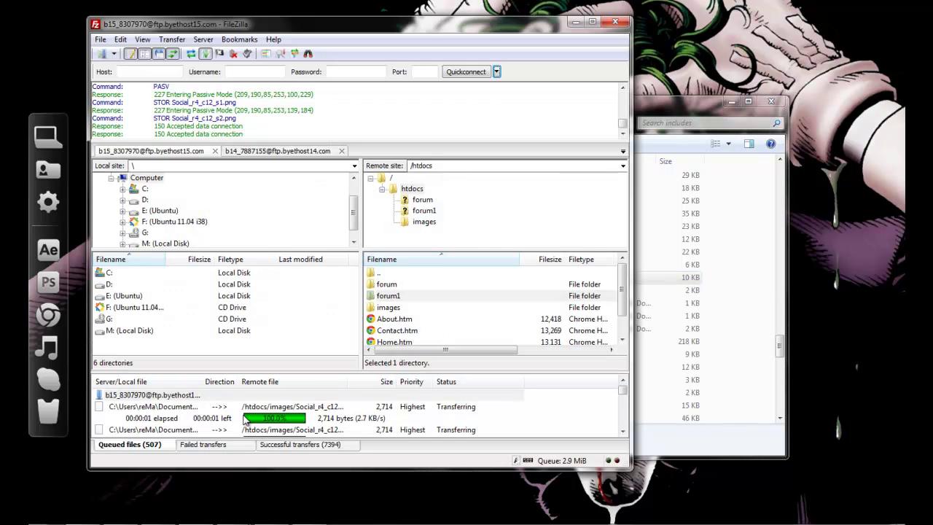
pyautogui.click(294, 397)
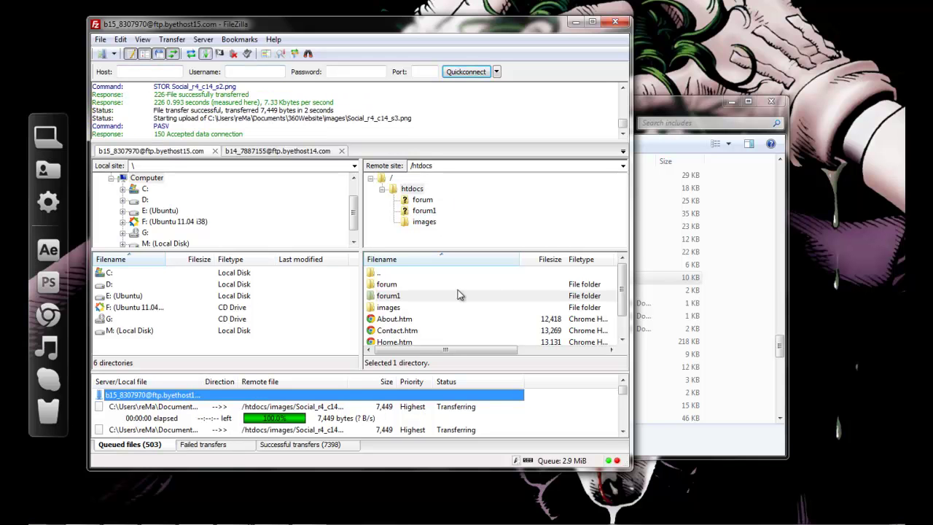
pyautogui.hotkey('alt', 'Tab')
# - Go back to the upload folder and select all its items
pyautogui.click(256, 123)
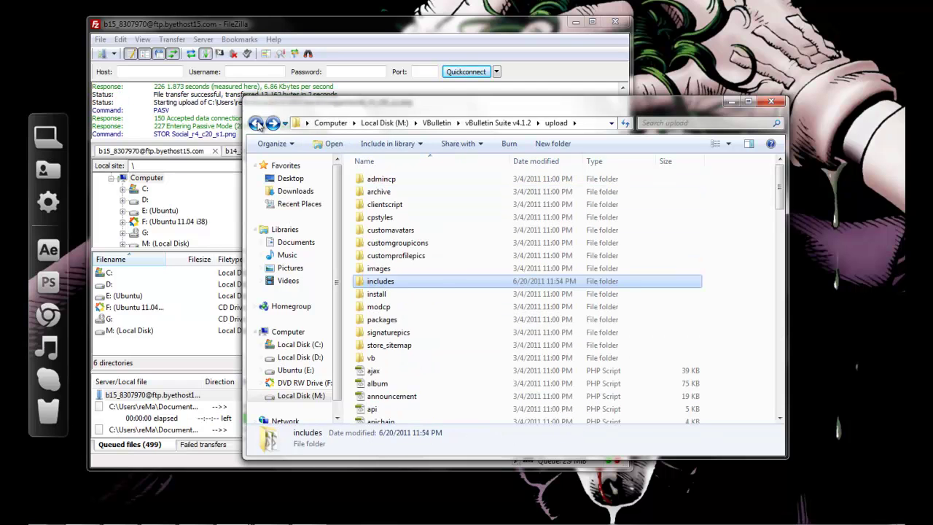
pyautogui.click(412, 180)
pyautogui.scroll(-12, 430, 255)
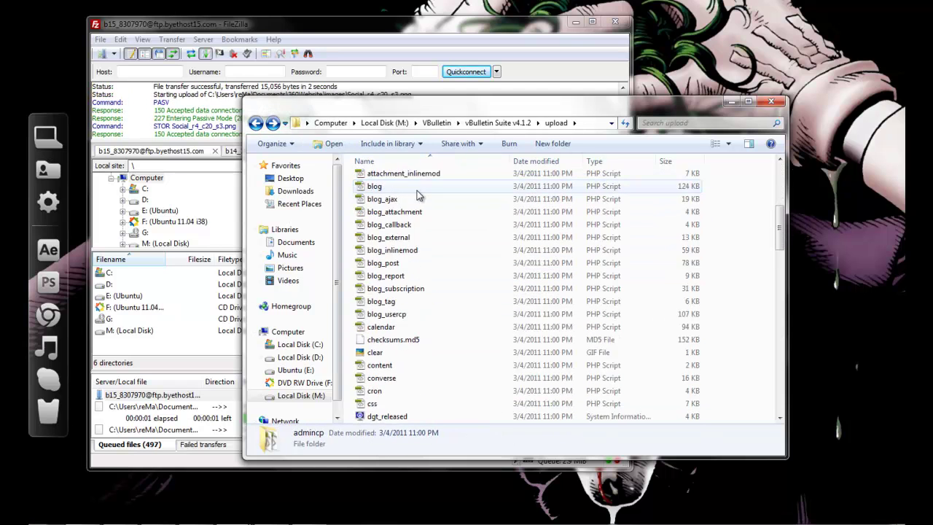
pyautogui.hotkey('ctrl', 'a')
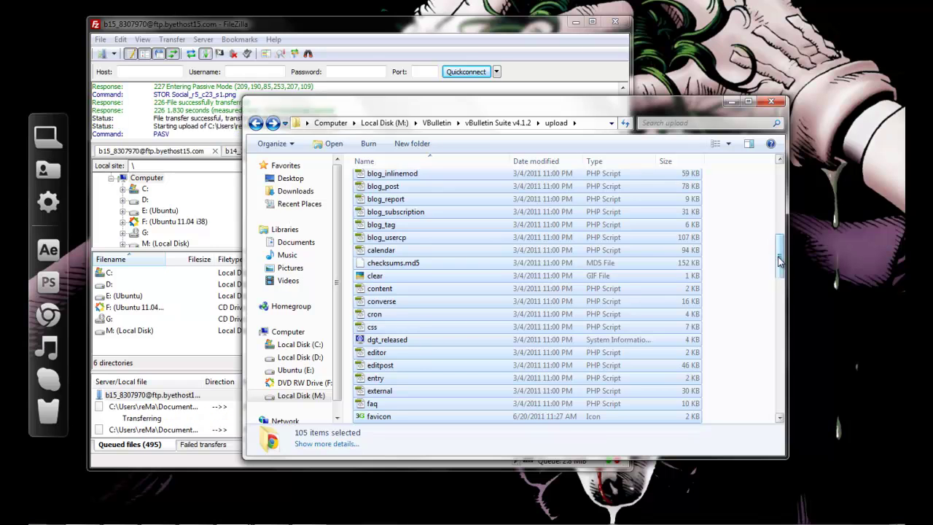
pyautogui.scroll(12, 408, 292)
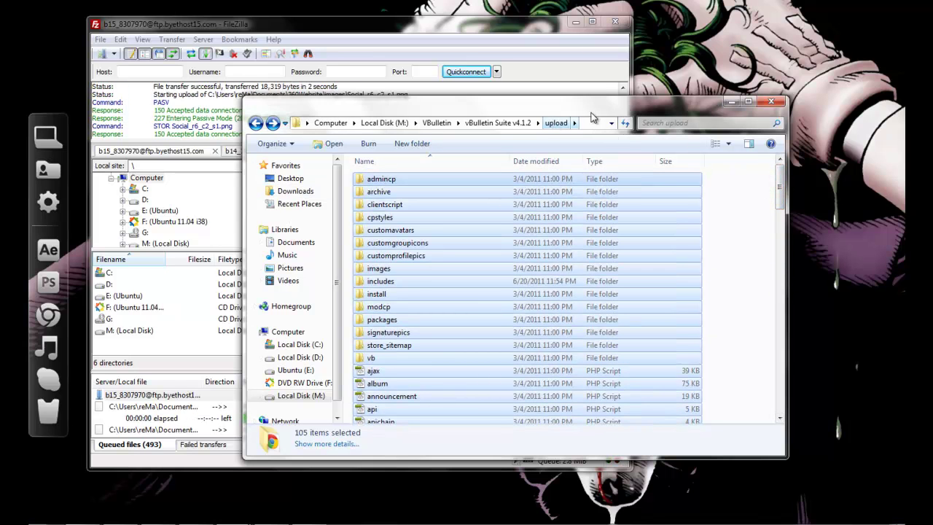
# - Select the remote forum folder in FileZilla as the upload target, then return to Chrome
pyautogui.click(732, 102)
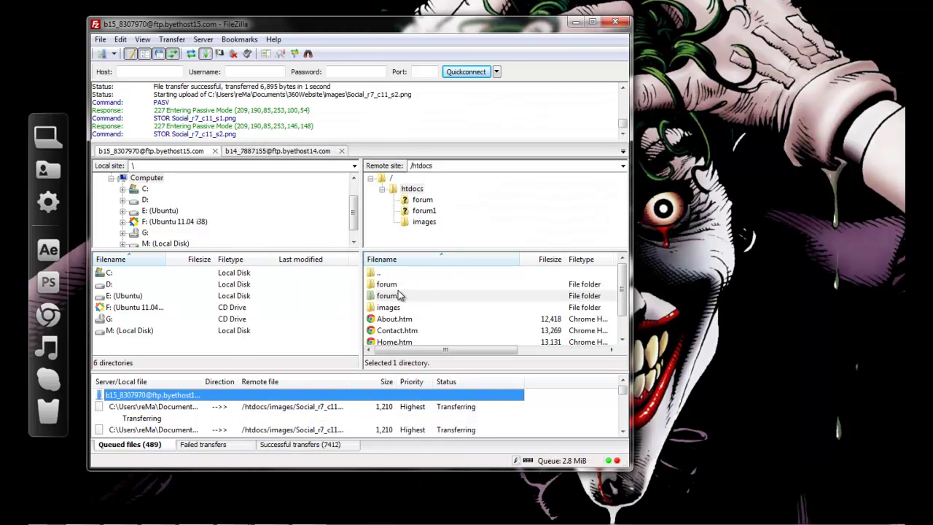
pyautogui.click(390, 285)
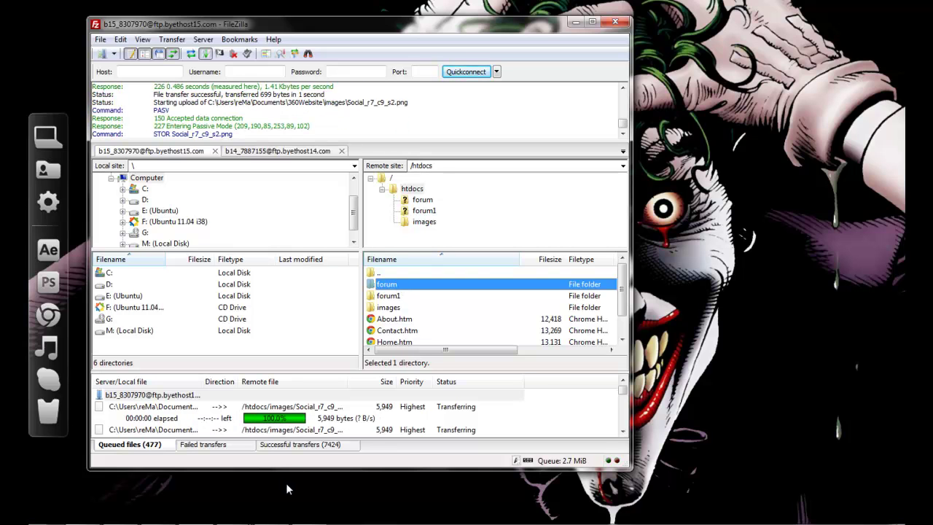
pyautogui.click(286, 516)
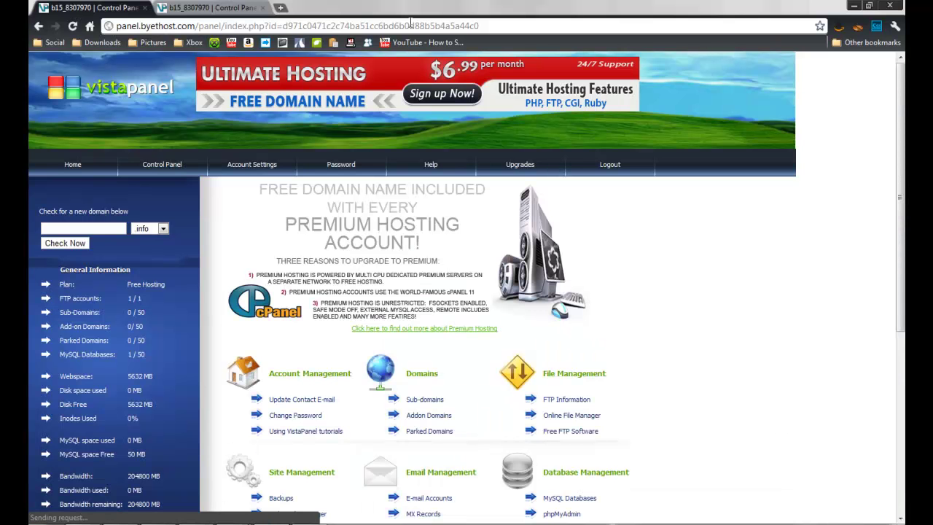
pyautogui.click(281, 8)
# - Load xbox360.byethost15.com/forum/install and begin the vBulletin 4.1.2 installation
pyautogui.write('re')
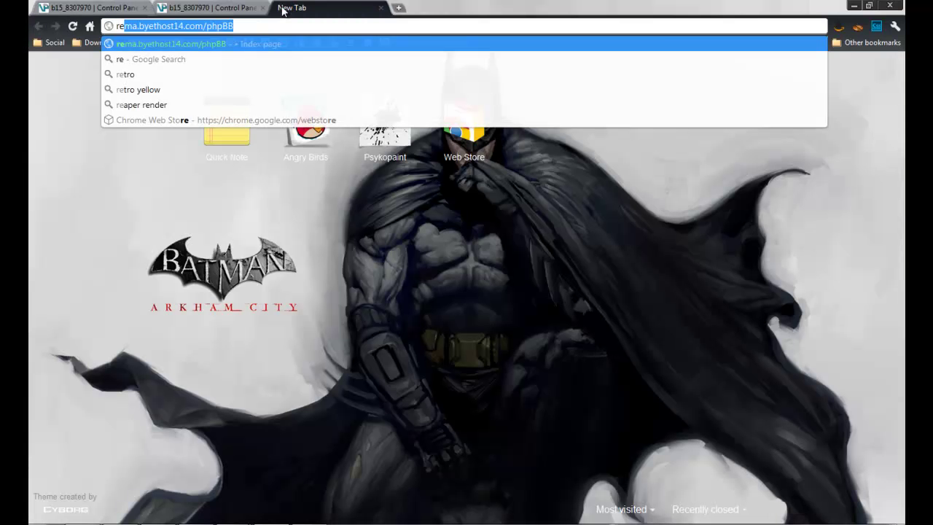
pyautogui.press('BackSpace')
pyautogui.press('BackSpace')
pyautogui.press('BackSpace')
pyautogui.write('xbox')
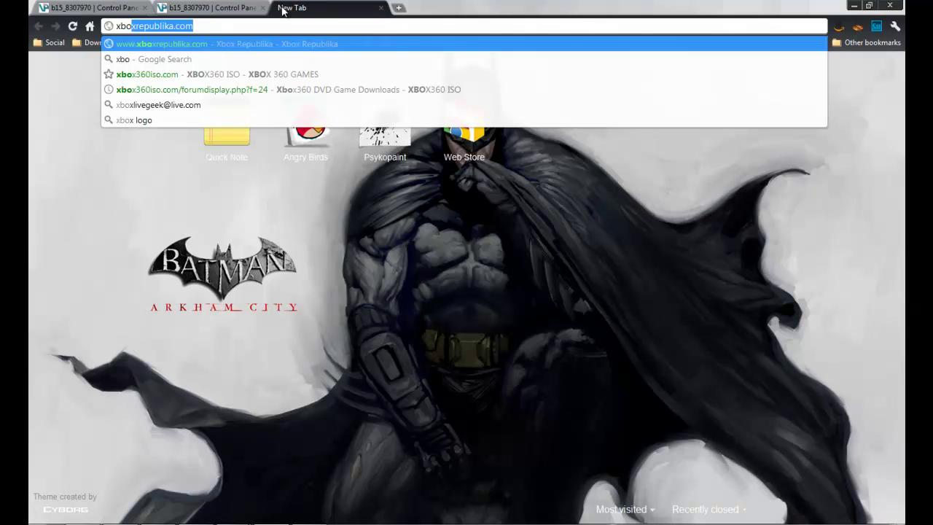
pyautogui.write('360.byethost15.com')
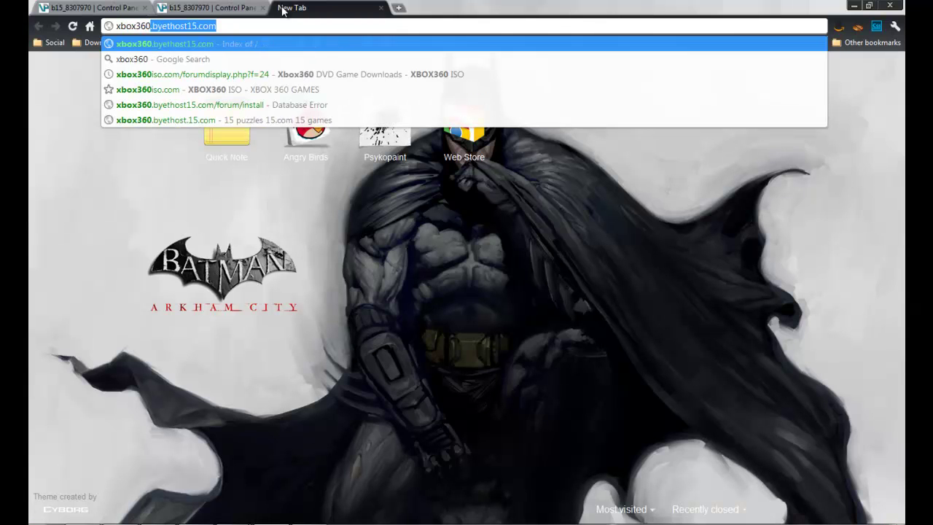
pyautogui.write('/')
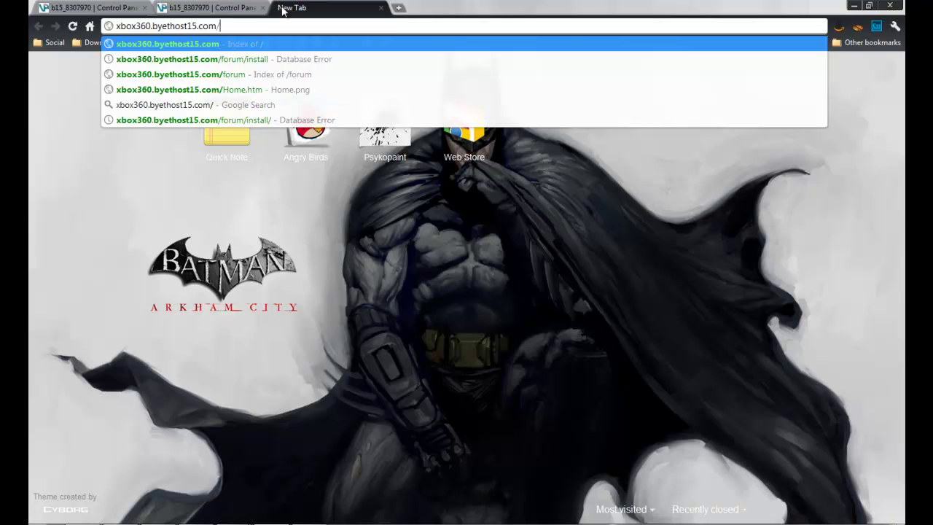
pyautogui.write('forum')
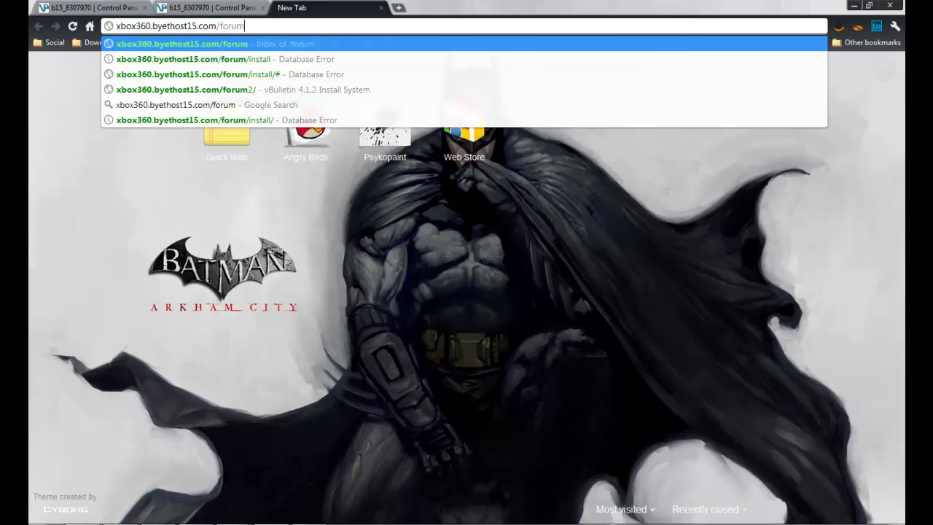
pyautogui.hotkey('alt', 'Tab')
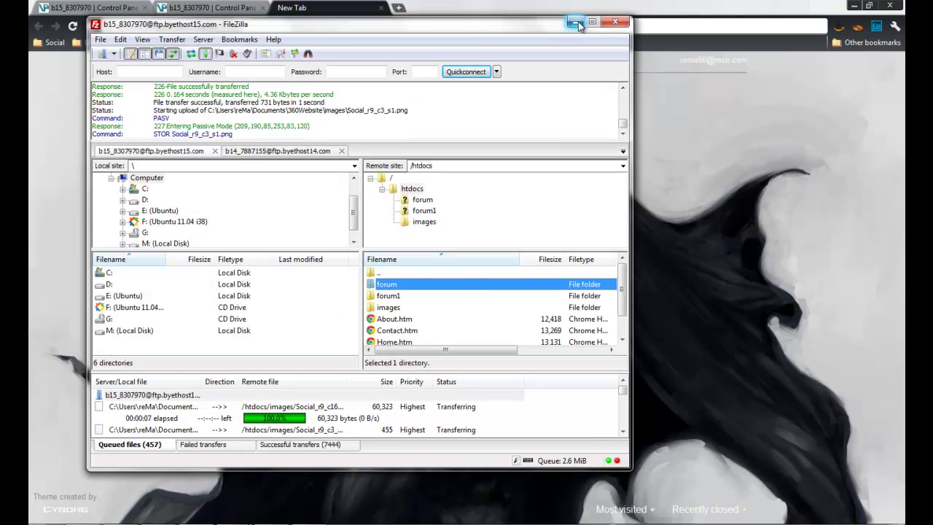
pyautogui.click(576, 22)
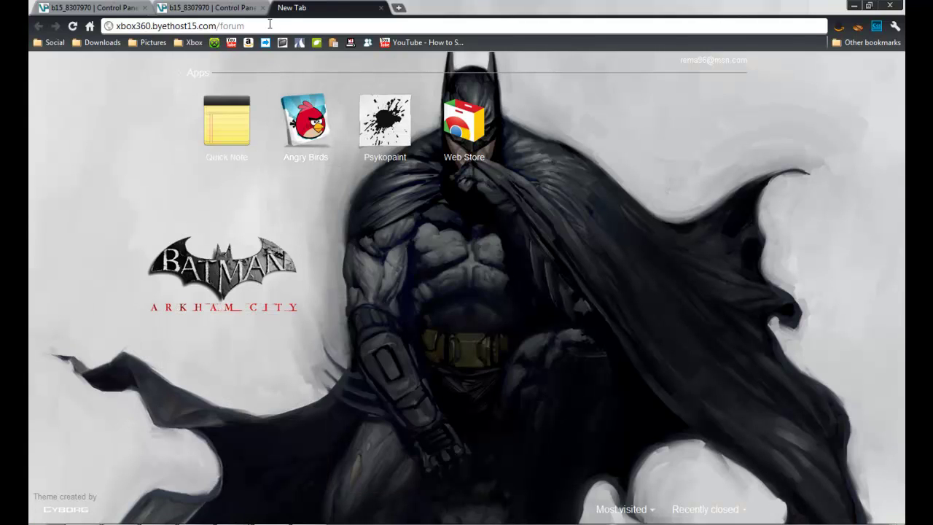
pyautogui.write('/install')
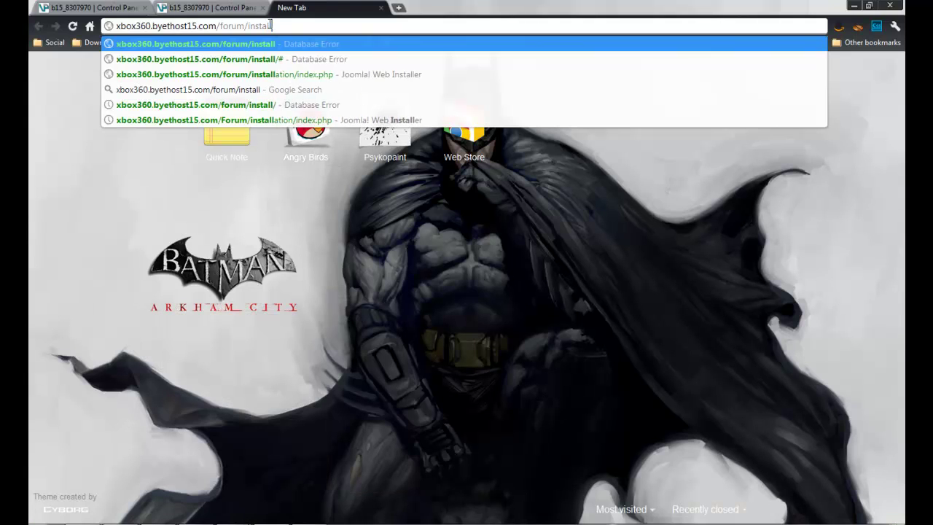
pyautogui.press('Return')
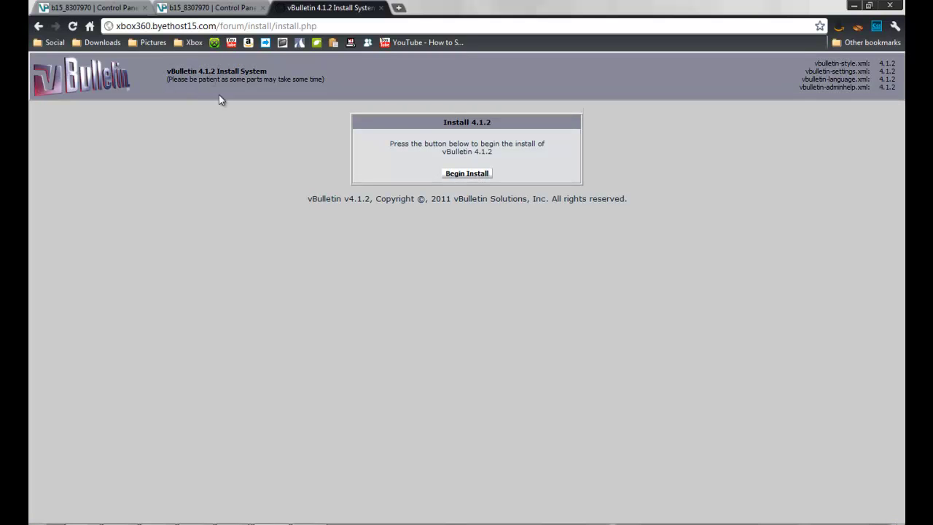
pyautogui.click(466, 173)
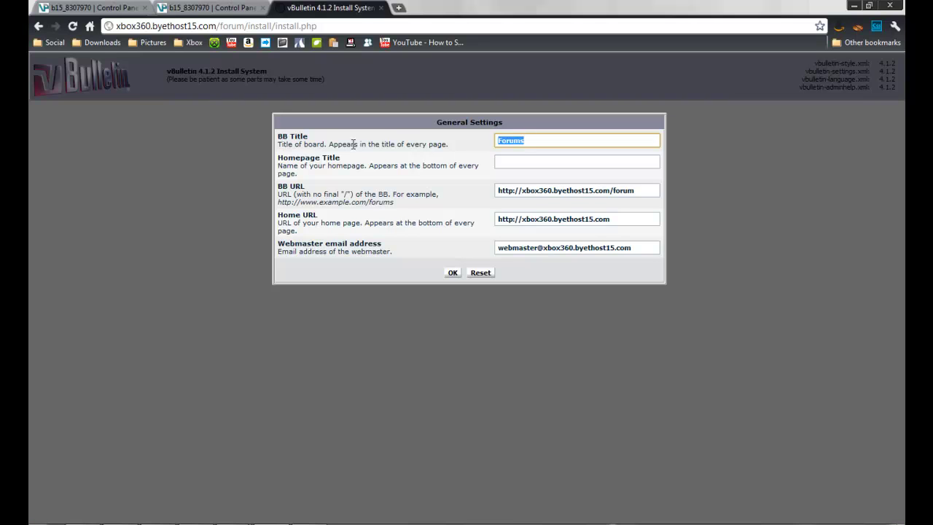
# - Set BB Title to 360Geek, append /Home.htm to the Home URL, and enter the owner's webmaster e-mail
pyautogui.doubleClick(553, 143)
pyautogui.write('360Geek')
pyautogui.click(611, 219)
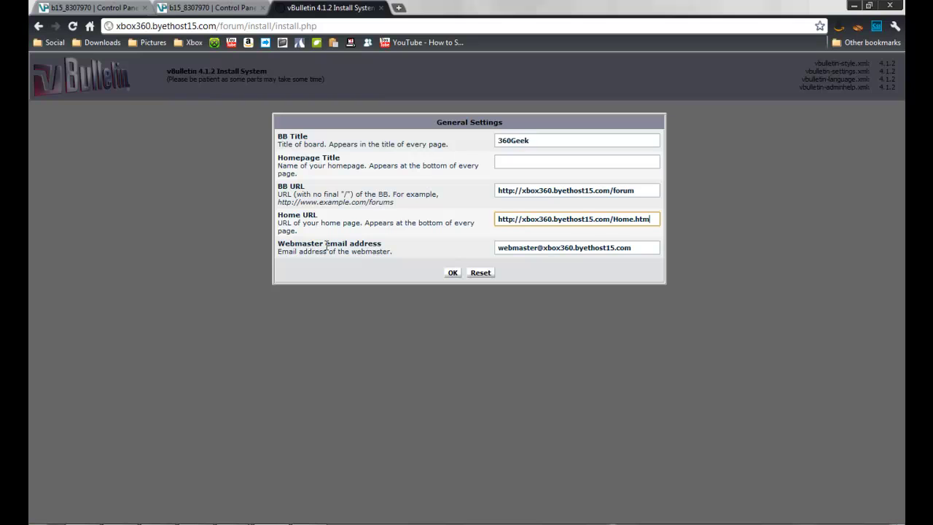
pyautogui.tripleClick(655, 252)
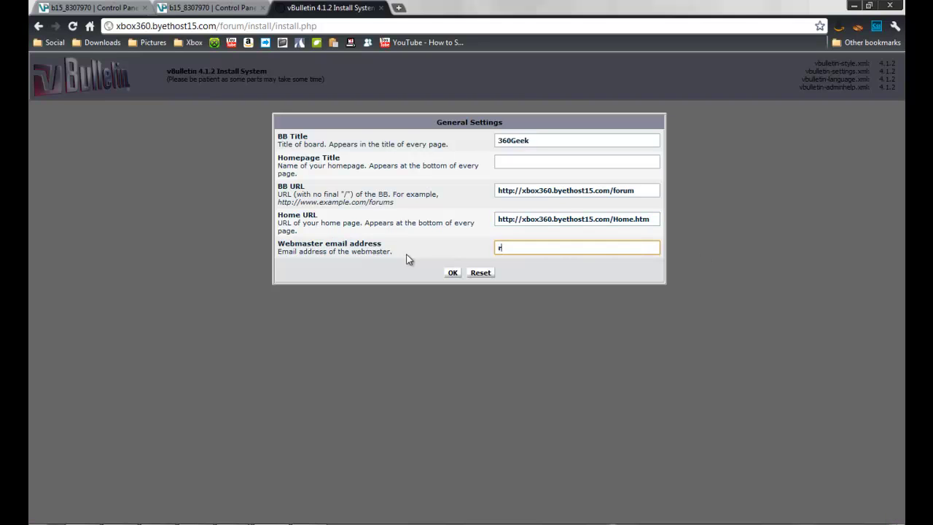
pyautogui.click(260, 499)
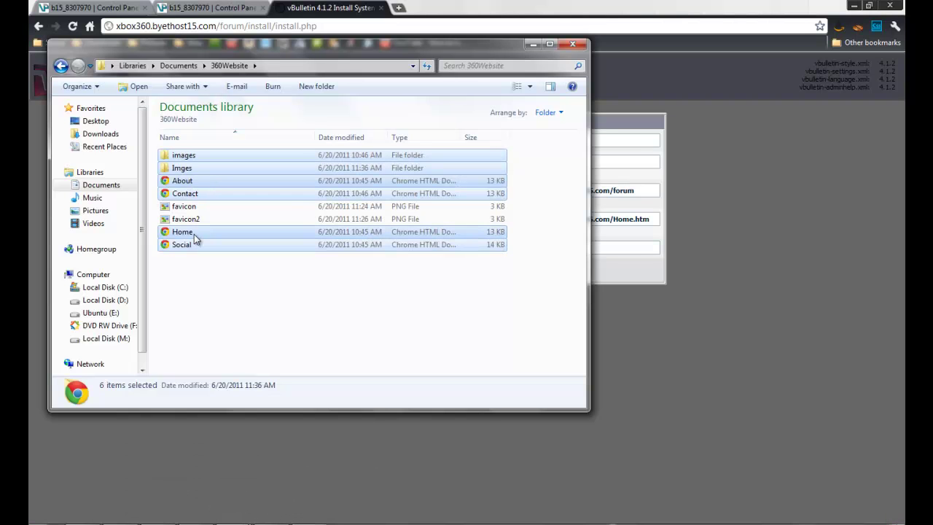
pyautogui.click(194, 233)
pyautogui.rightClick(194, 234)
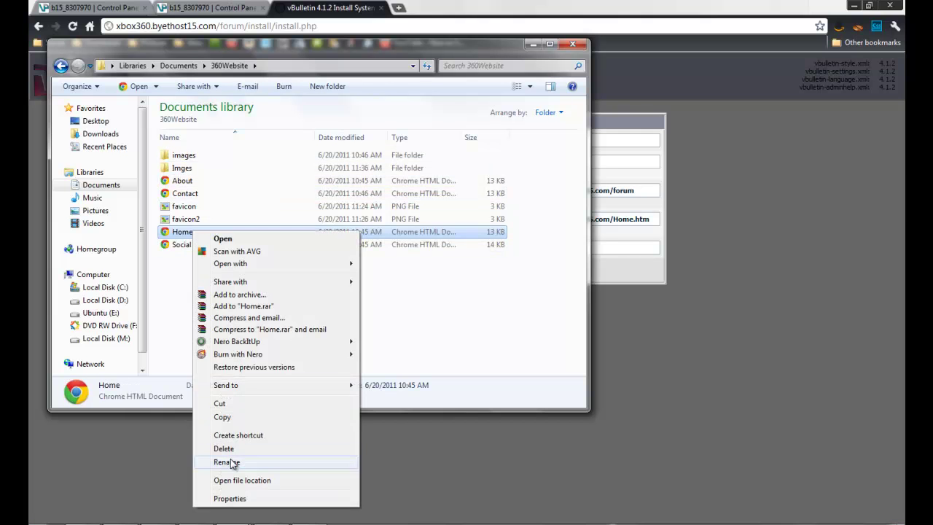
pyautogui.click(234, 462)
pyautogui.rightClick(226, 234)
pyautogui.click(263, 502)
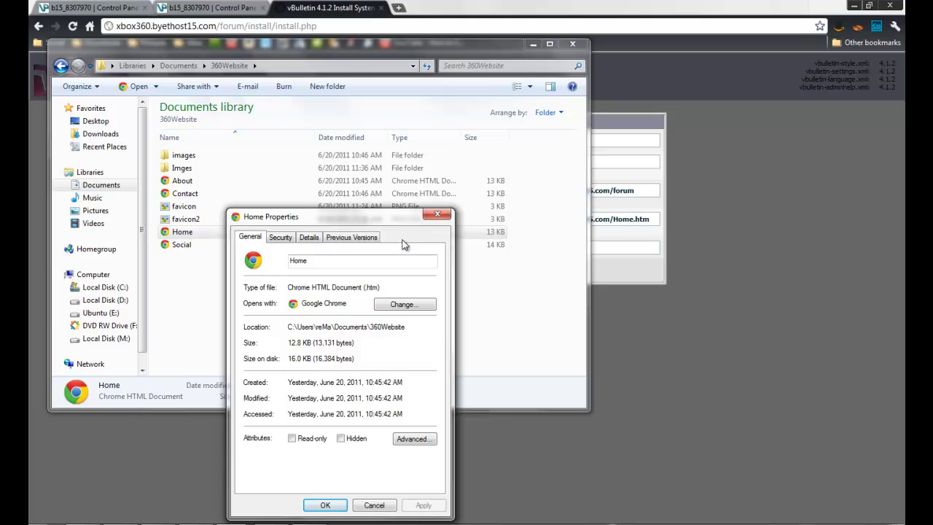
pyautogui.click(435, 216)
pyautogui.click(594, 210)
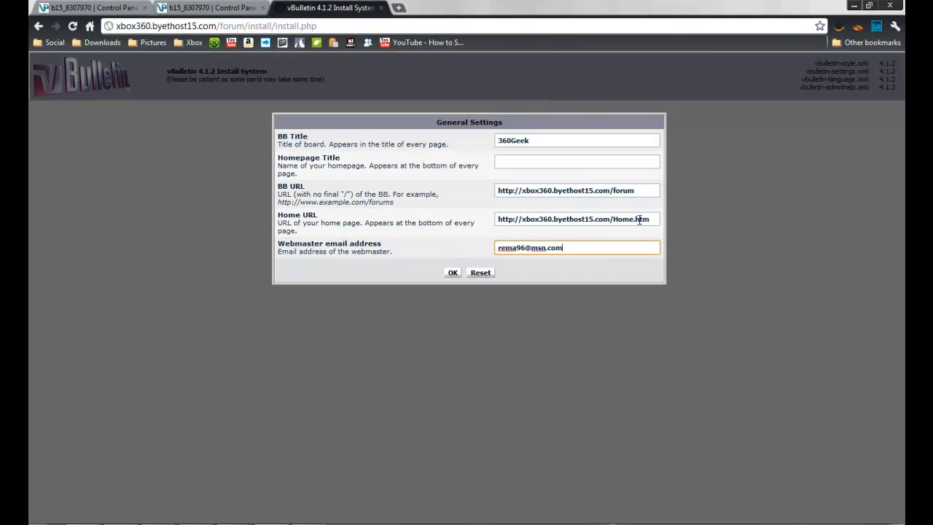
# - Set the Homepage Title to 360Geek, submit the general settings, and accept the suggested cookie settings
pyautogui.click(459, 274)
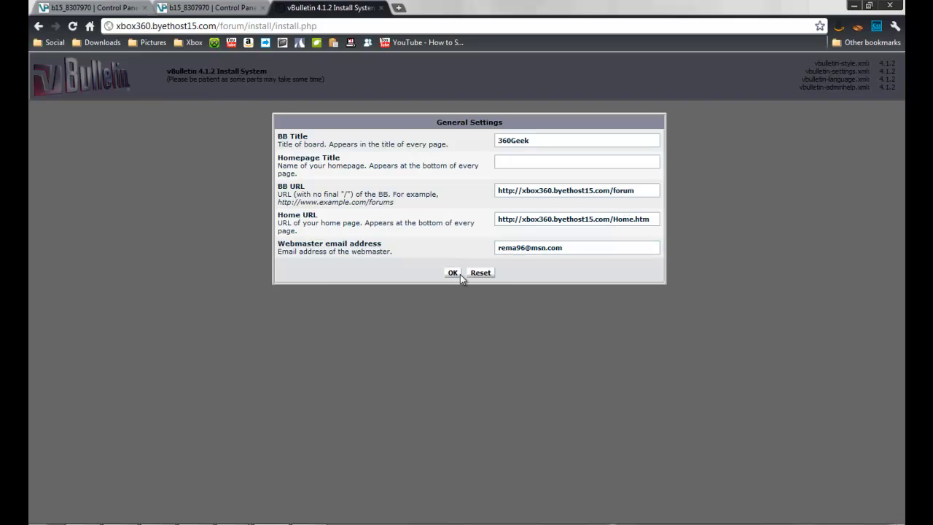
pyautogui.click(511, 161)
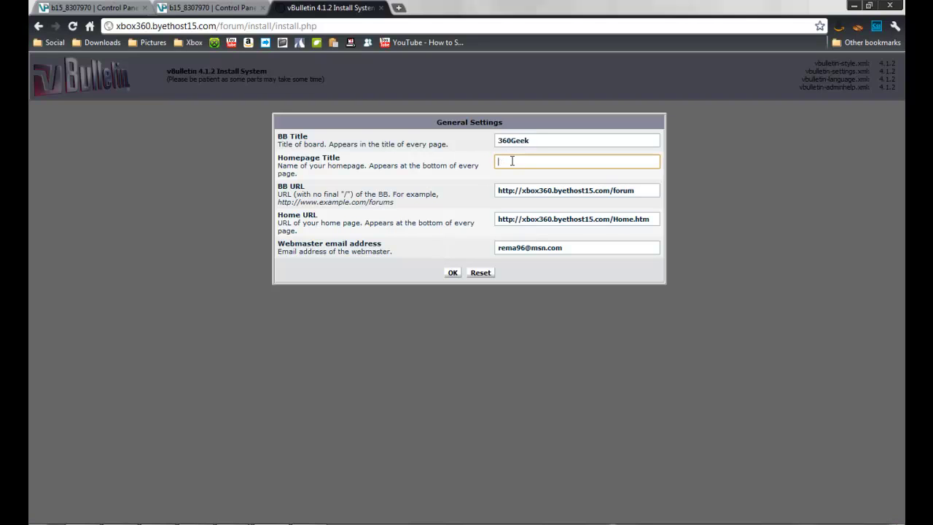
pyautogui.press('BackSpace')
pyautogui.press('BackSpace')
pyautogui.write('360Geek')
pyautogui.click(447, 273)
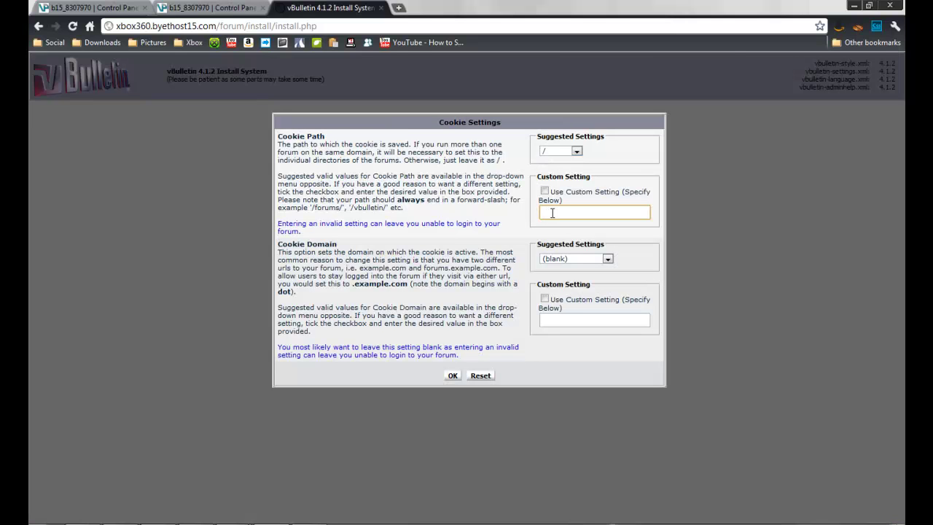
pyautogui.click(454, 376)
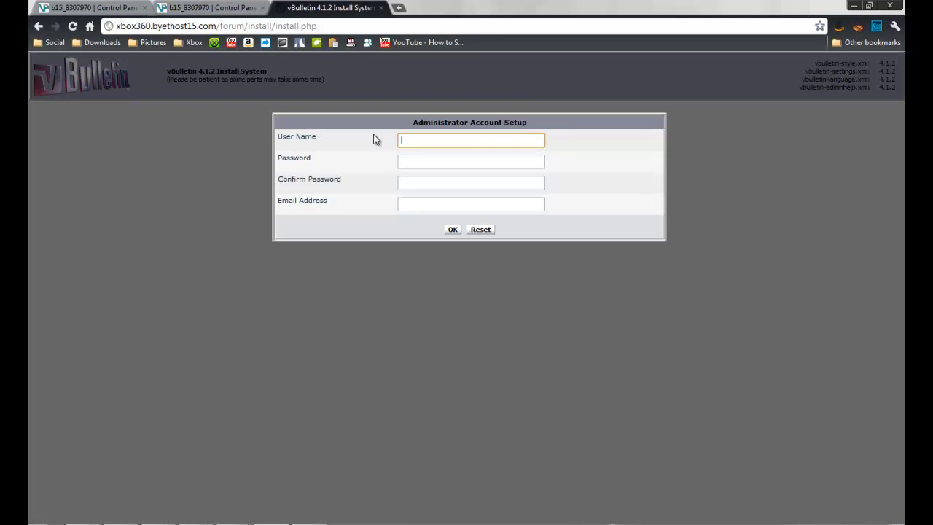
# - Fill the administrator form with a user name, the password twice, and the owner's e-mail address
pyautogui.write('rema')
pyautogui.press('Tab')
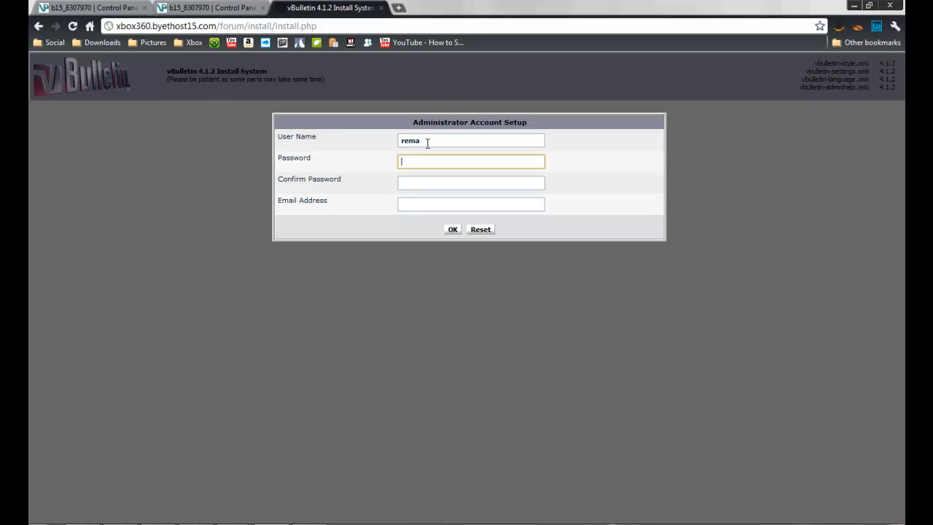
pyautogui.write('••••••••••••••')
pyautogui.press('Tab')
pyautogui.write('••••')
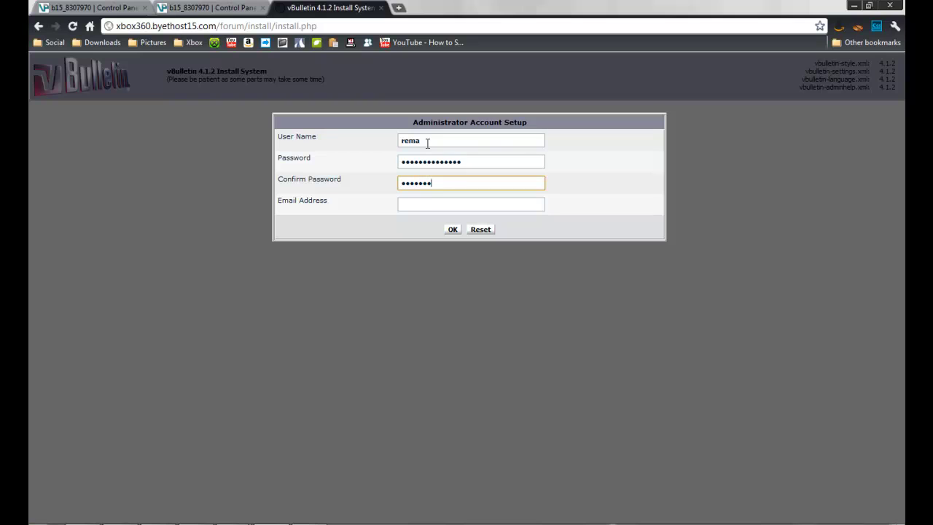
pyautogui.press('Tab')
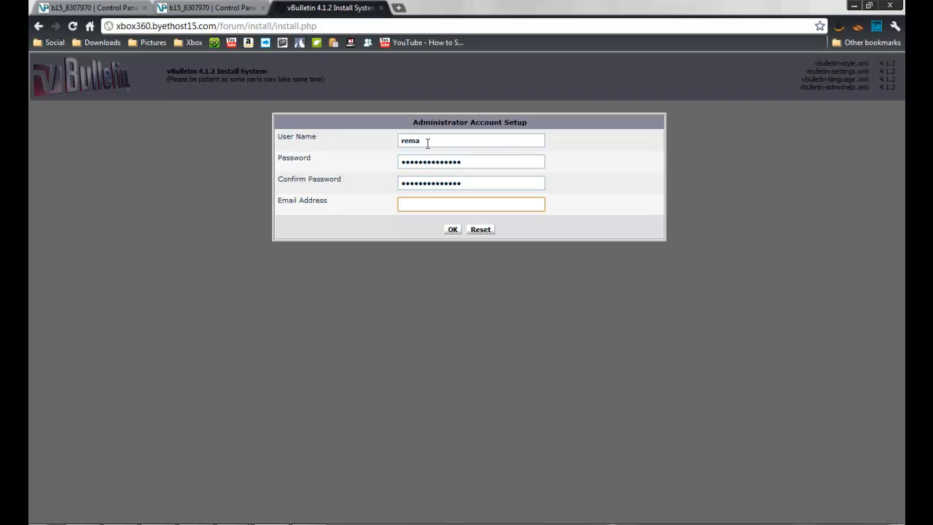
# - Create the administrator account and follow the install progress, briefly checking the FileZilla uploads
pyautogui.click(453, 229)
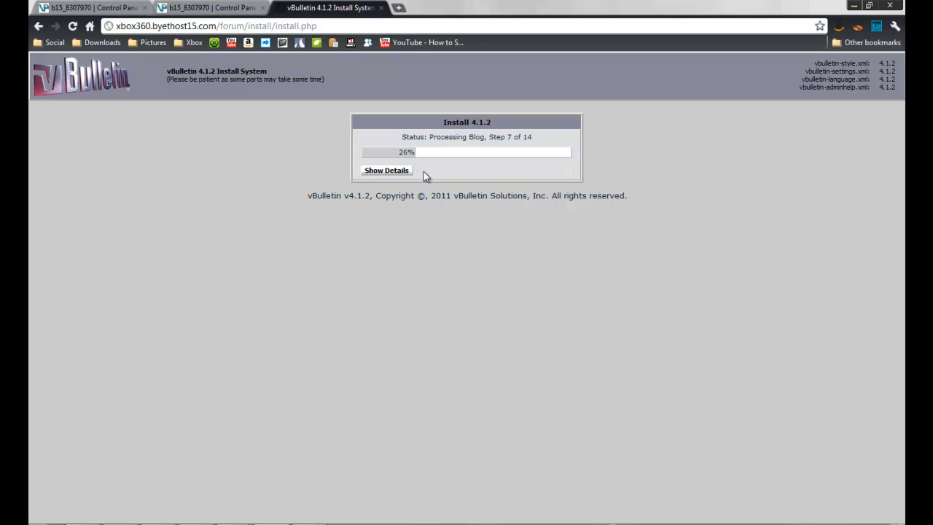
pyautogui.click(387, 171)
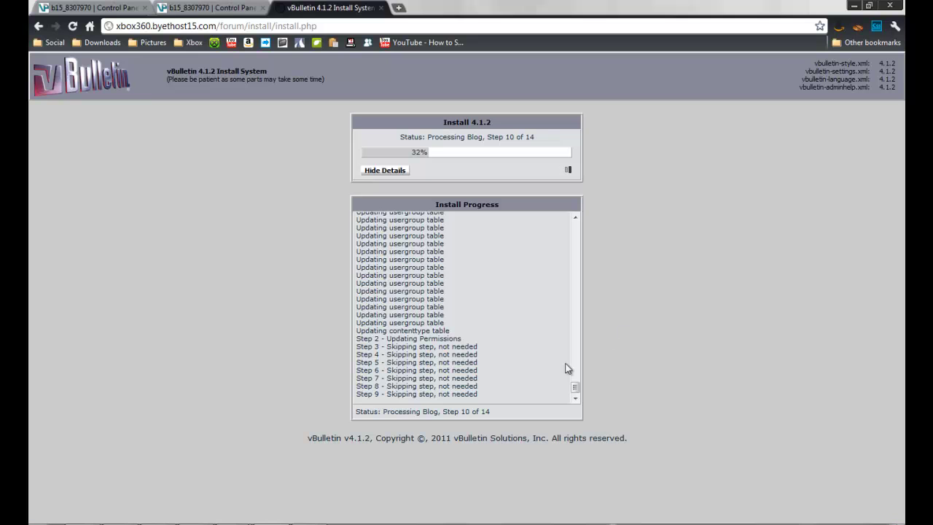
pyautogui.click(385, 170)
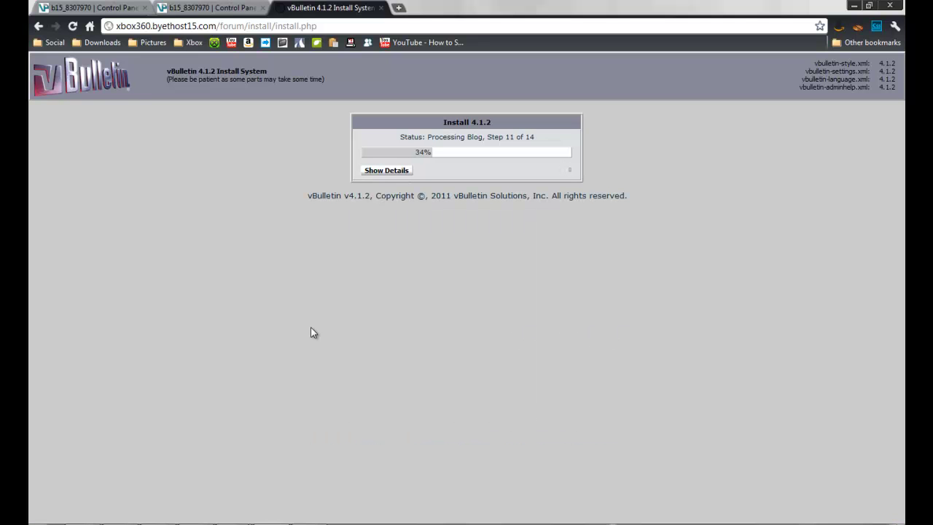
pyautogui.hotkey('alt', 'Tab')
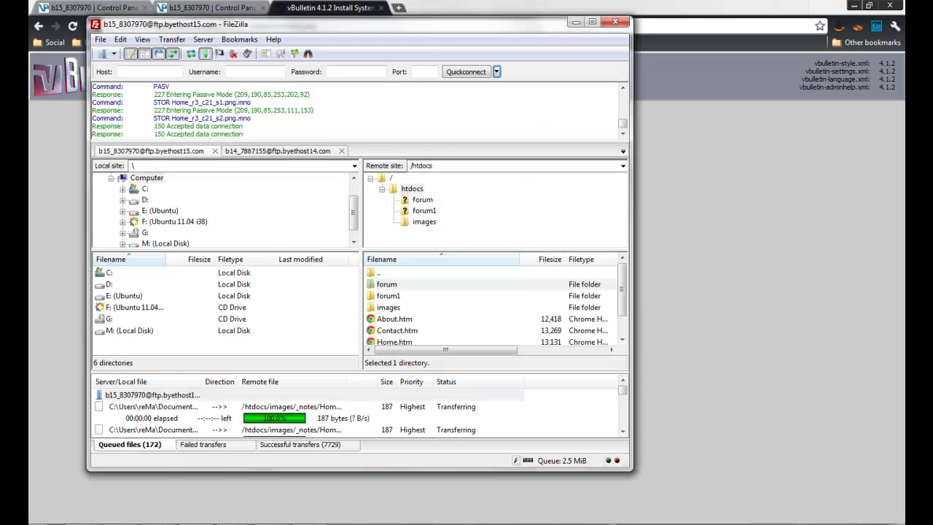
pyautogui.hotkey('alt', 'Tab')
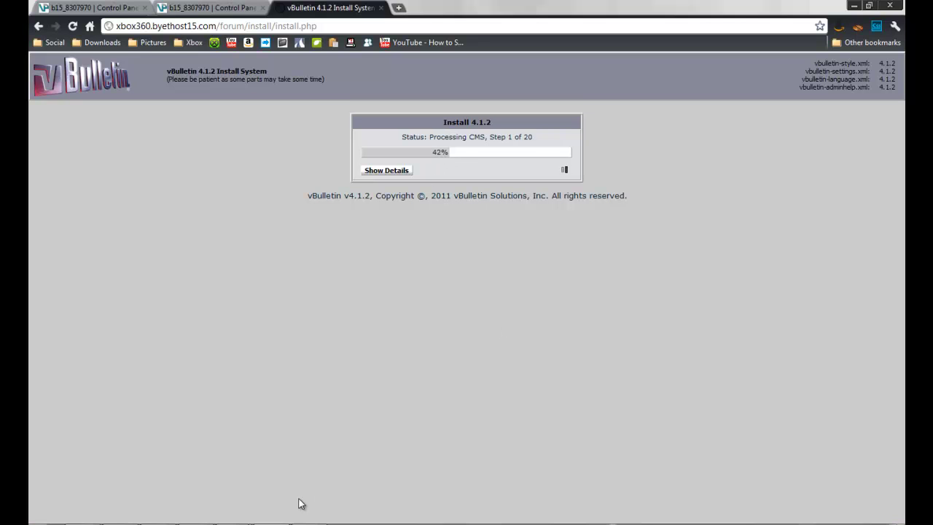
pyautogui.click(216, 515)
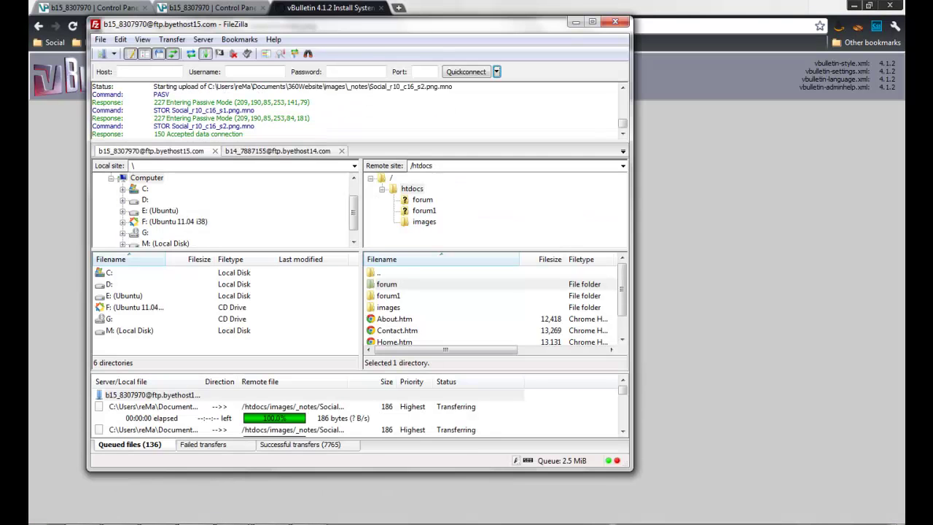
pyautogui.click(216, 515)
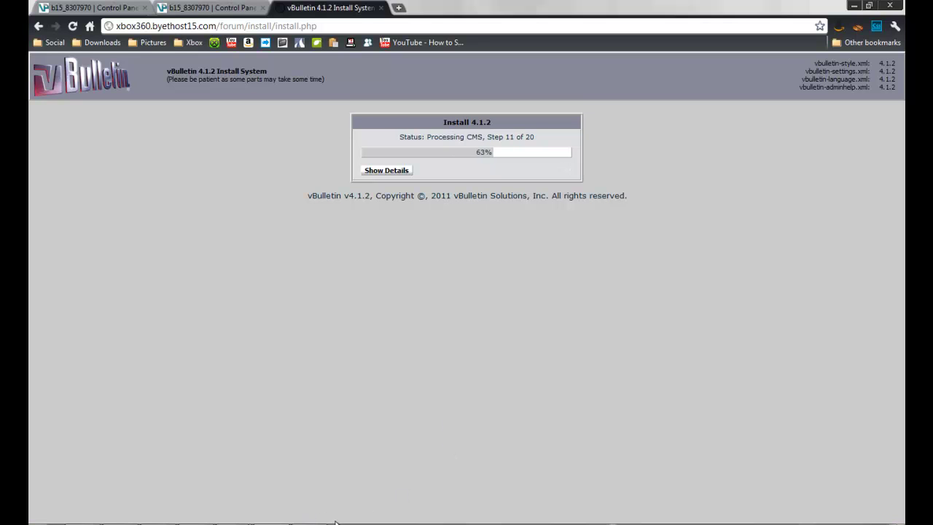
# - Answer the CMS default data prompt so installation proceeds to the Skimlinks step
pyautogui.click(874, 524)
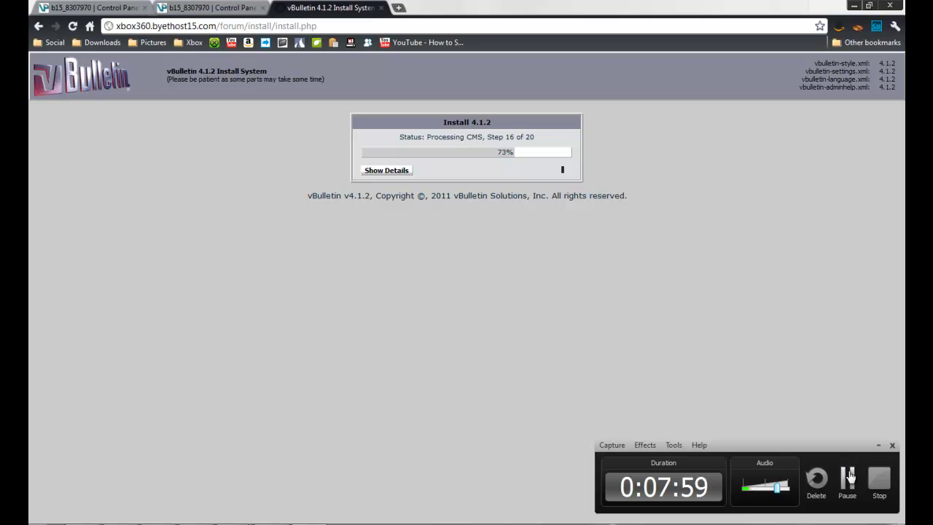
pyautogui.click(847, 478)
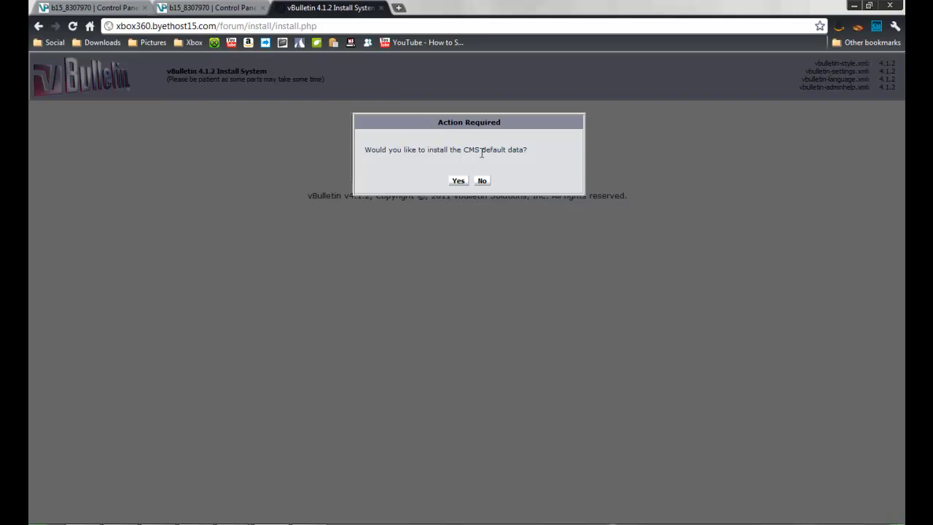
pyautogui.click(463, 181)
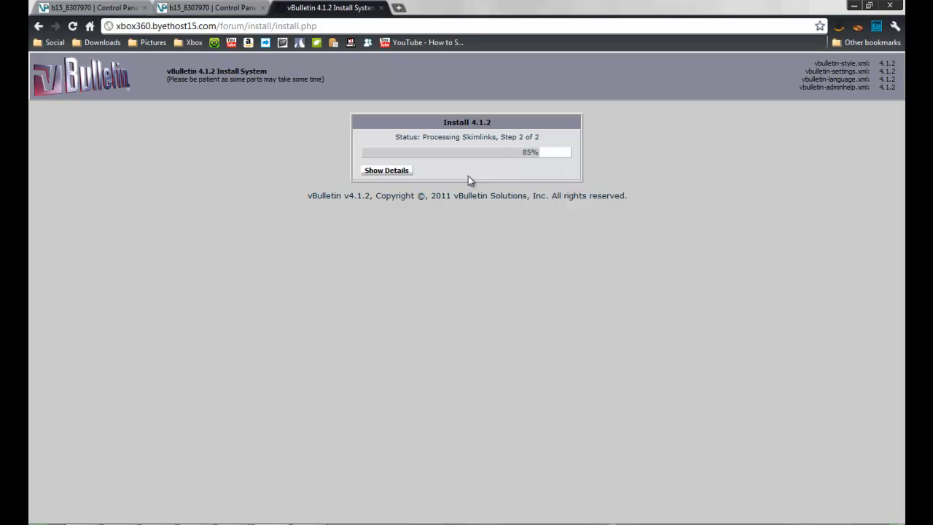
# - Close the duplicate VistaPanel Control Panel tab, return to the completed installer, and open the Admin CP
pyautogui.click(221, 7)
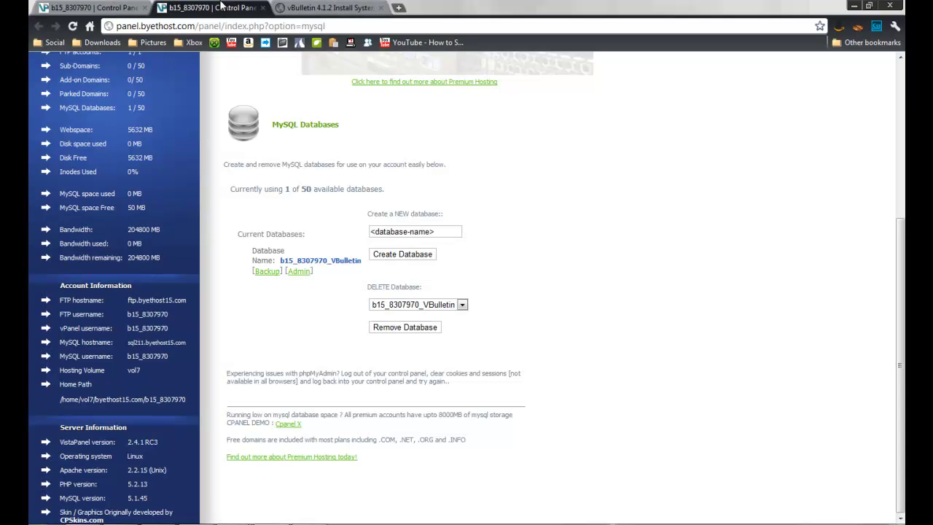
pyautogui.click(263, 7)
pyautogui.click(91, 7)
pyautogui.scroll(-3, 819, 394)
pyautogui.scroll(-2, 819, 395)
pyautogui.click(212, 7)
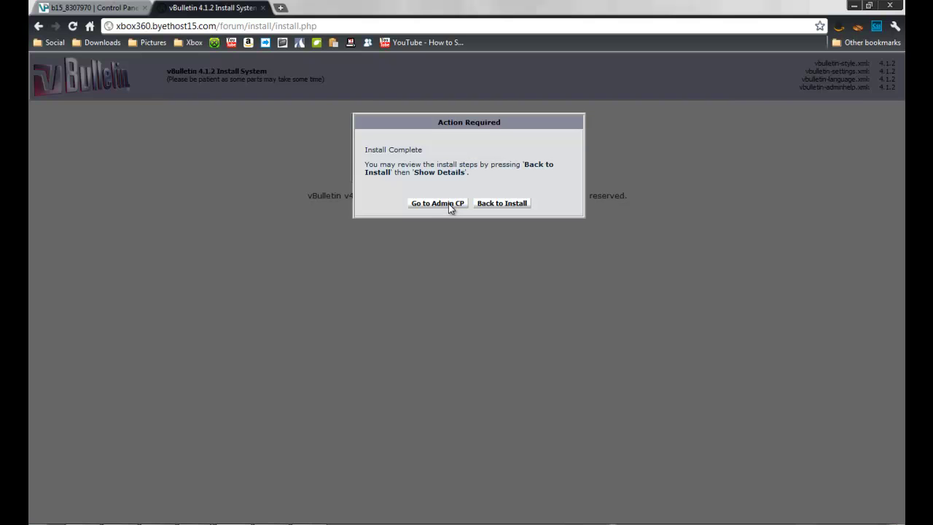
pyautogui.click(448, 205)
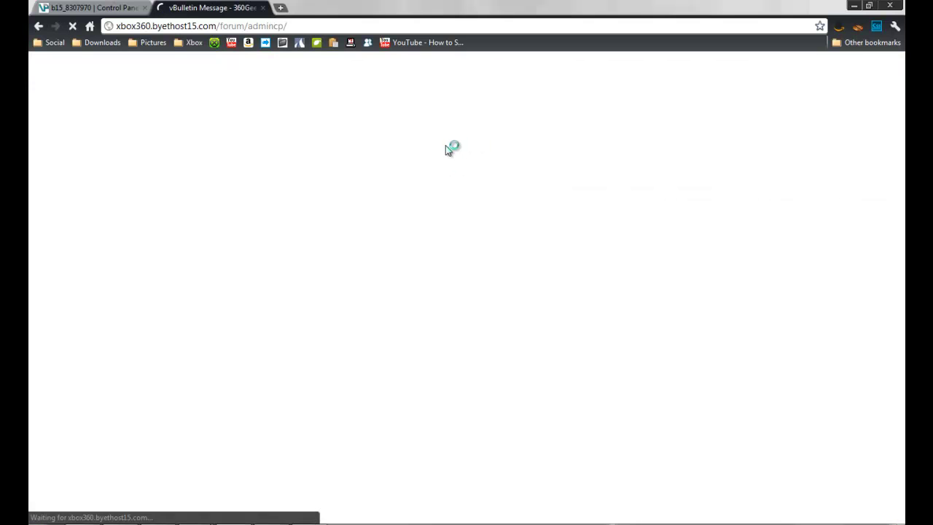
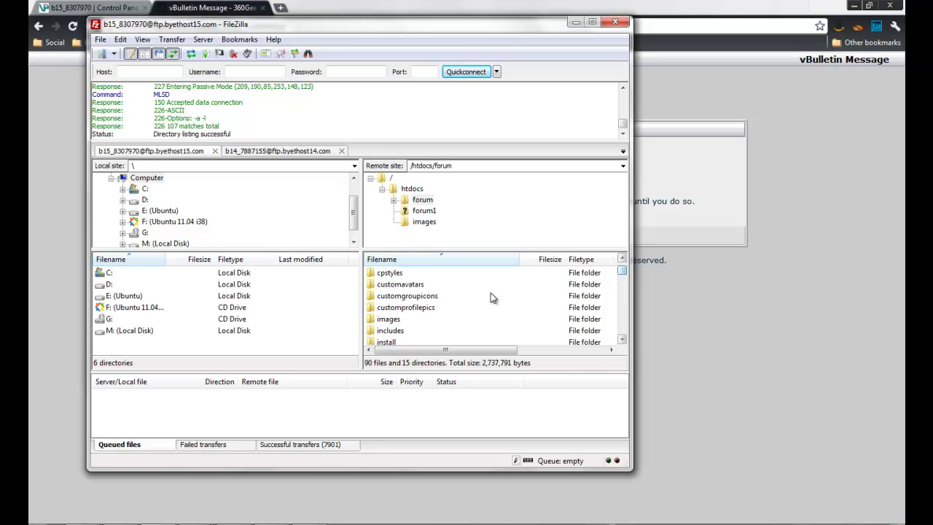
# - Check the install folder's contents in /htdocs/forum, then return to the forum folder
pyautogui.click(424, 319)
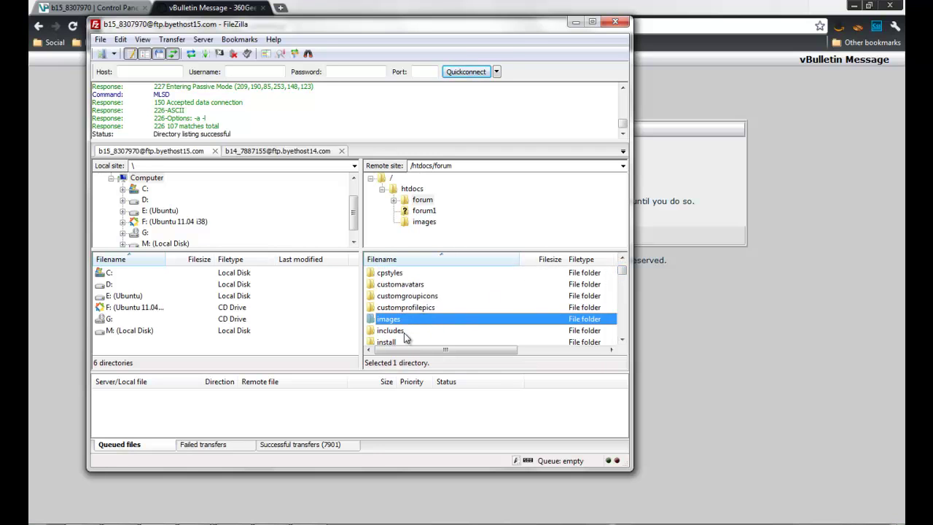
pyautogui.click(405, 333)
pyautogui.doubleClick(385, 343)
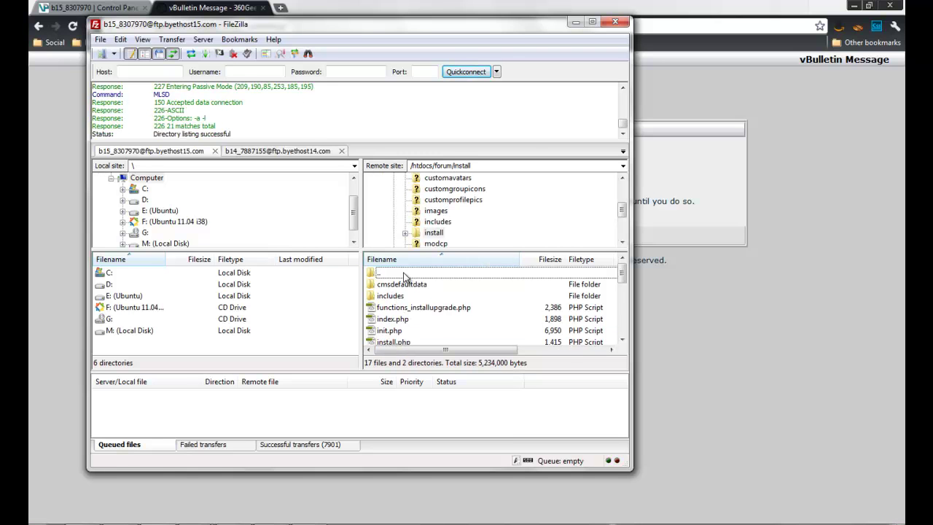
pyautogui.scroll(-1, 391, 291)
pyautogui.scroll(1, 392, 292)
pyautogui.doubleClick(386, 272)
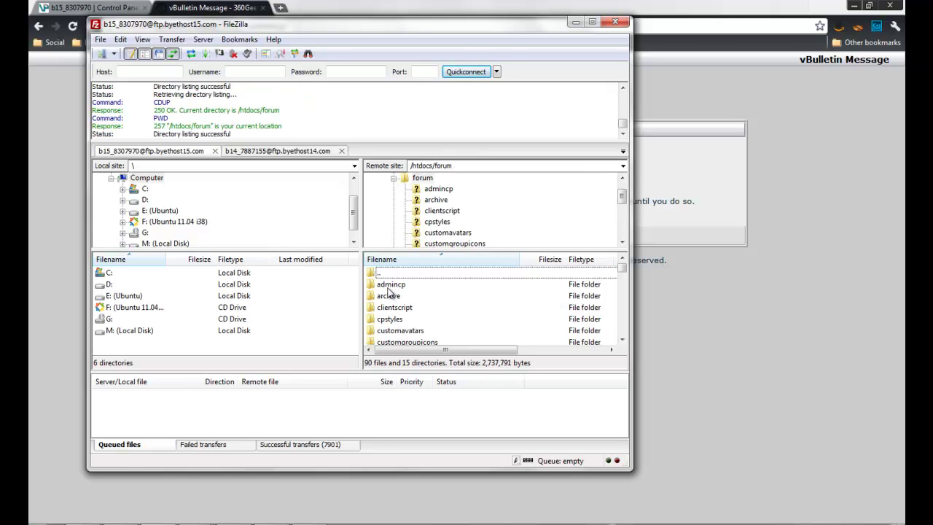
pyautogui.scroll(-4, 393, 306)
pyautogui.scroll(2, 397, 304)
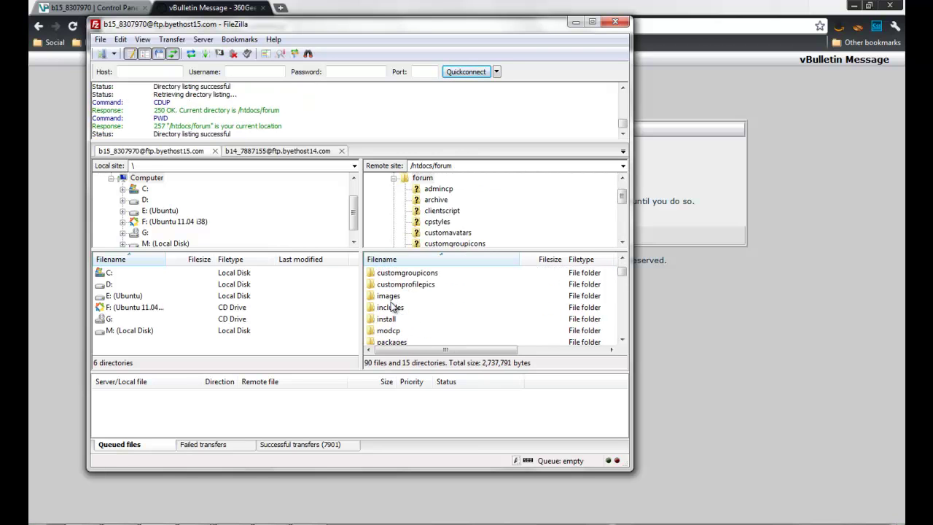
# - Delete the install folder and everything inside it from the server
pyautogui.click(393, 296)
pyautogui.click(393, 321)
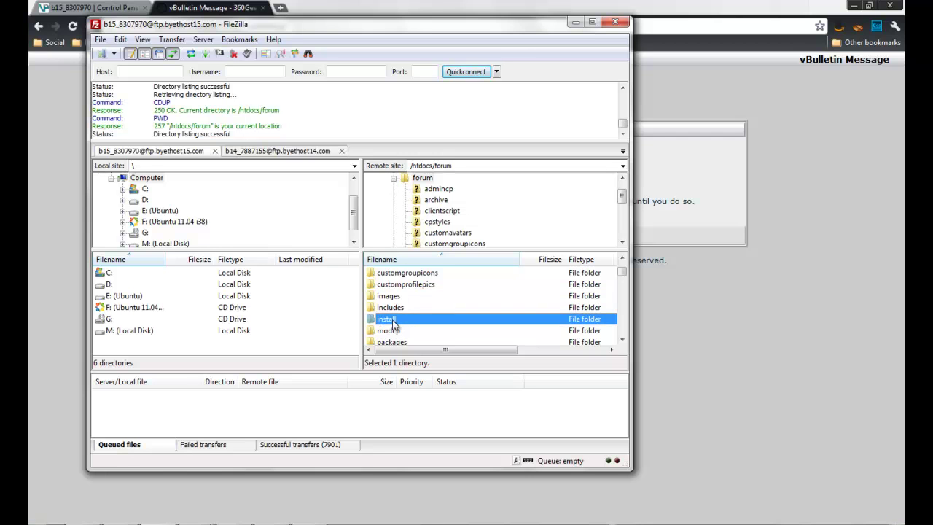
pyautogui.press('Delete')
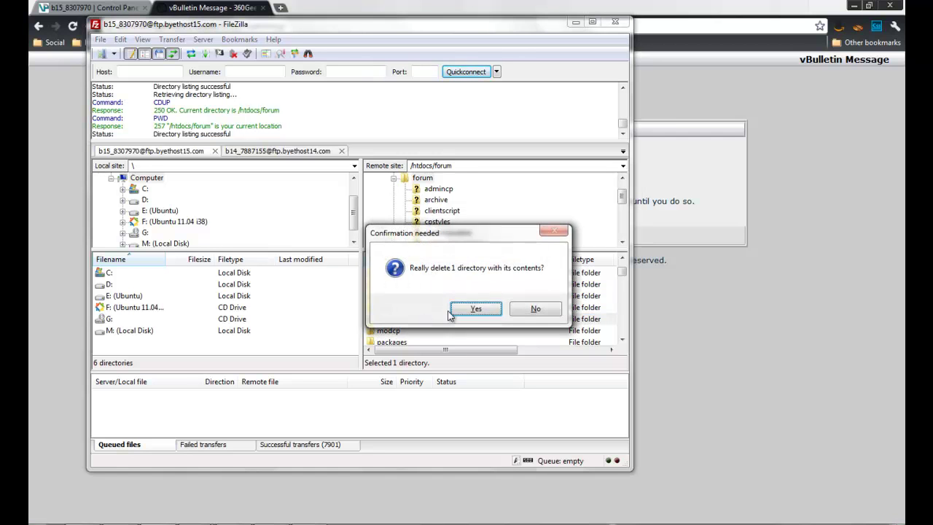
pyautogui.click(462, 310)
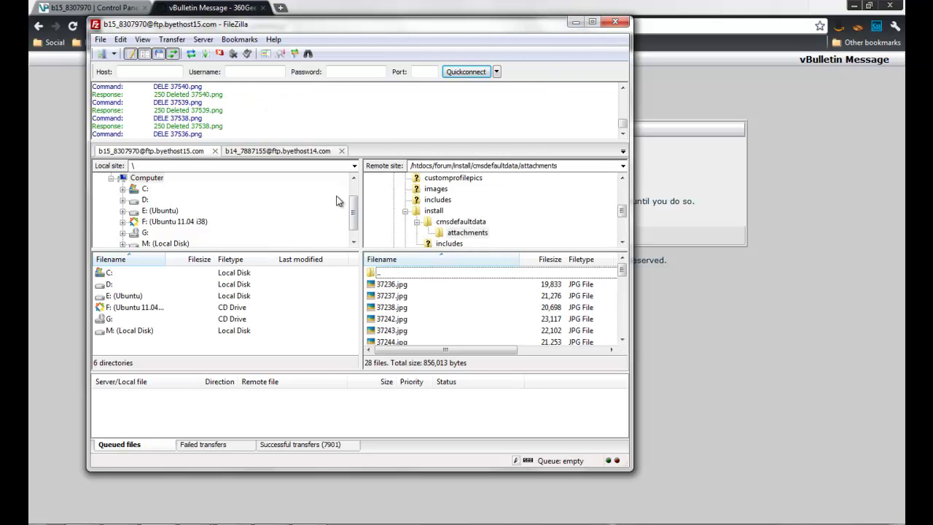
pyautogui.moveTo(237, 31); pyautogui.dragTo(304, 35)
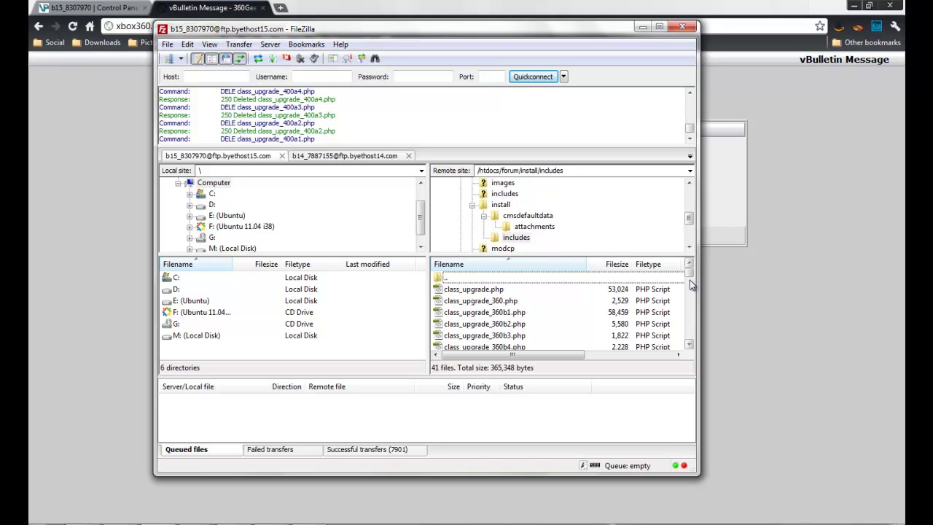
pyautogui.moveTo(690, 278)
pyautogui.mouseDown()
pyautogui.moveTo(693, 339)
pyautogui.moveTo(696, 271)
pyautogui.mouseUp()
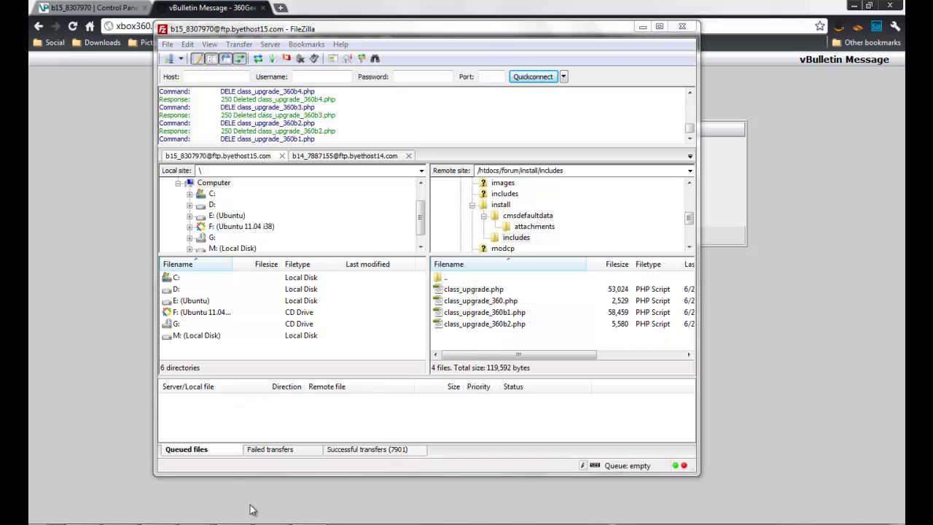
# - Minimize FileZilla and continue past the vBulletin install security alert
pyautogui.click(233, 519)
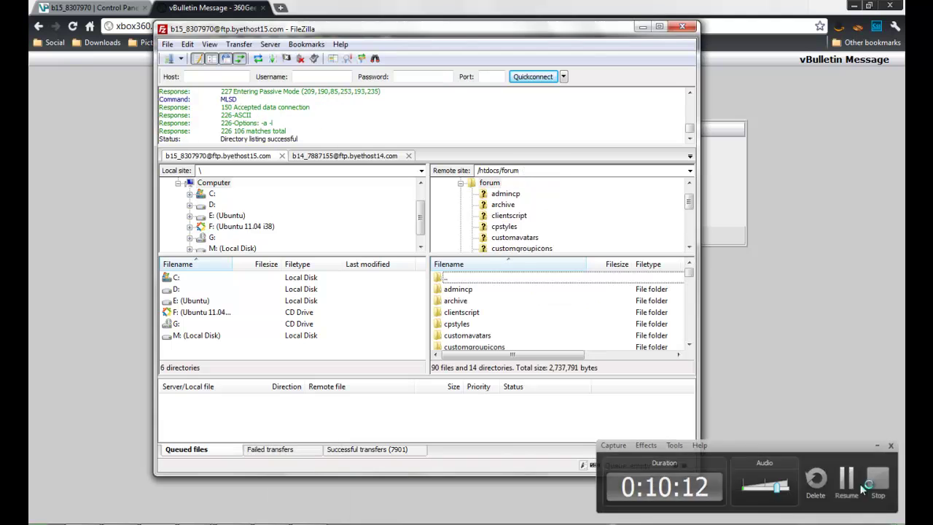
pyautogui.click(849, 481)
pyautogui.click(642, 27)
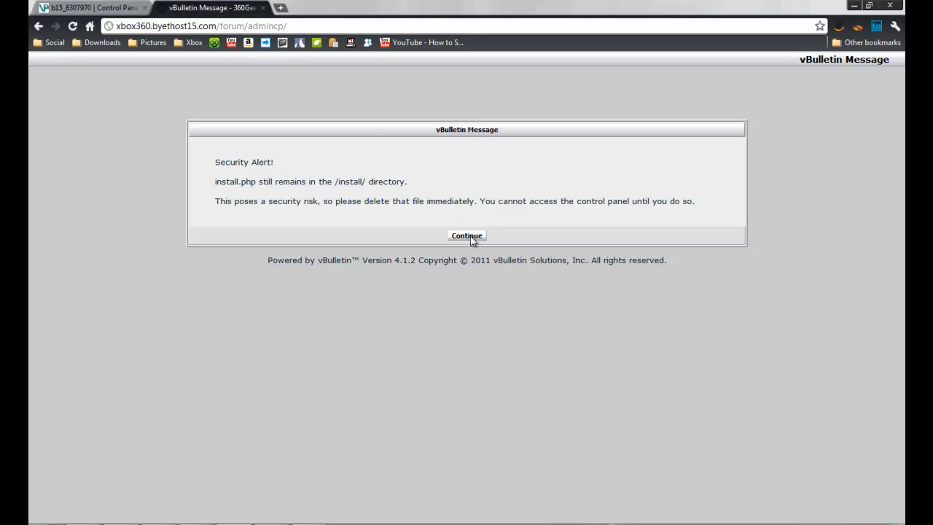
pyautogui.click(467, 235)
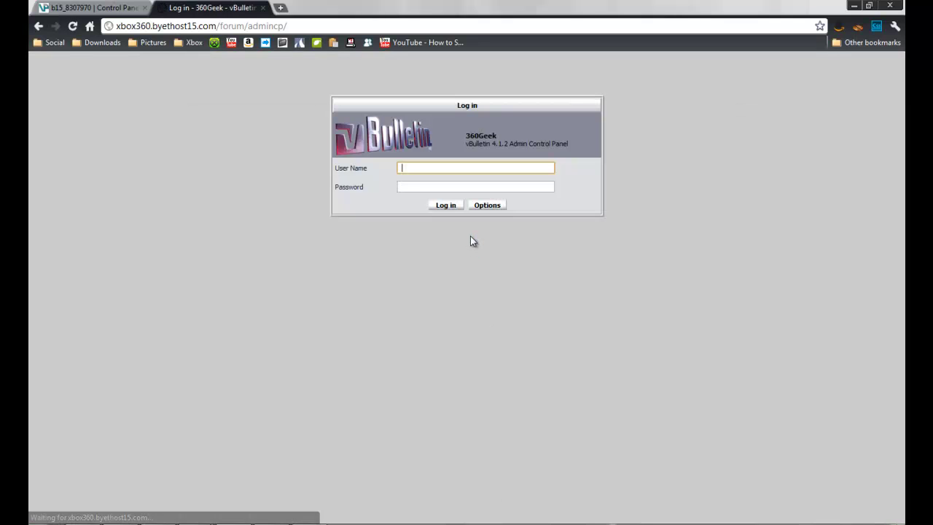
# - Log in to the Admin Control Panel with the admin user name and password
pyautogui.write('re')
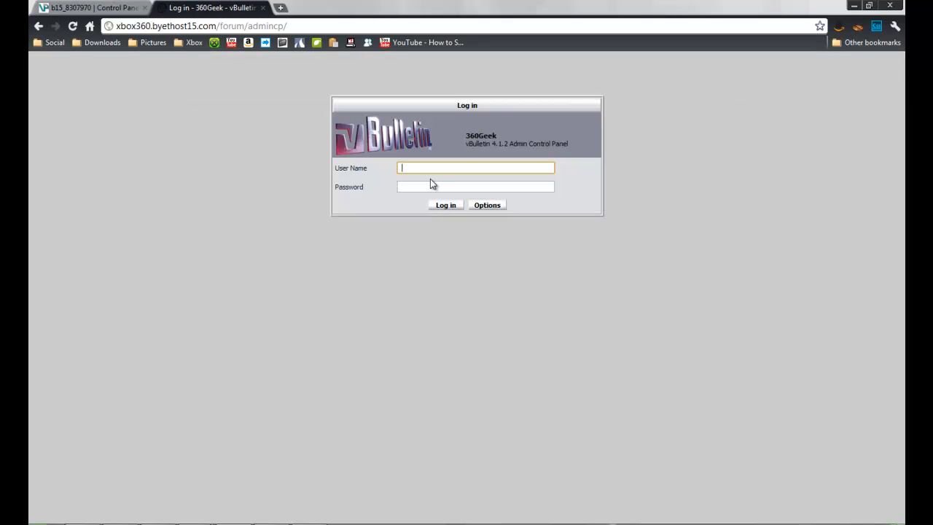
pyautogui.write('ma')
pyautogui.press('Tab')
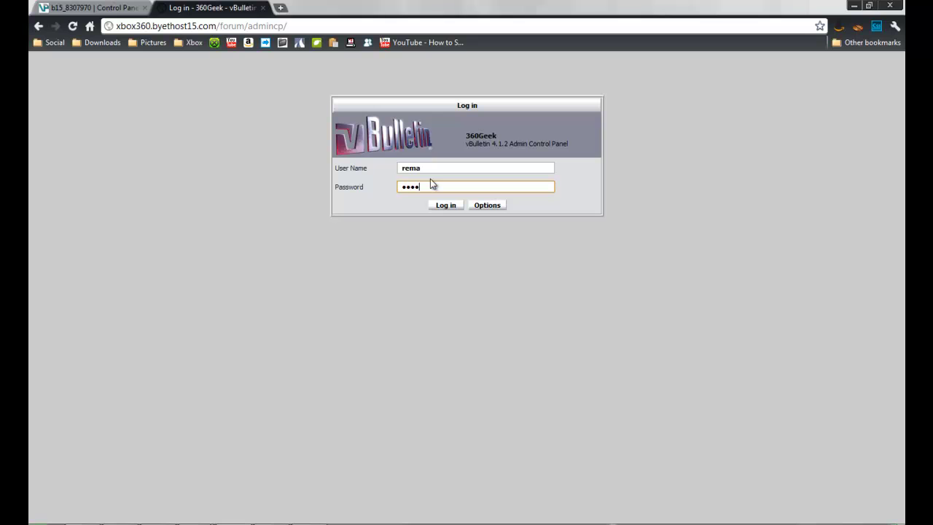
pyautogui.write('•••••••••••••')
pyautogui.press('Return')
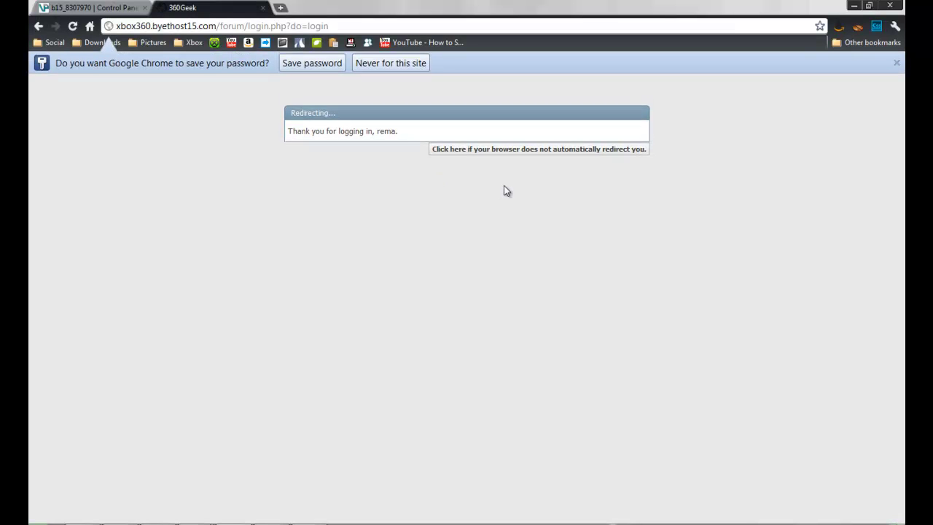
# - Let the browser save the admin login password
pyautogui.click(311, 63)
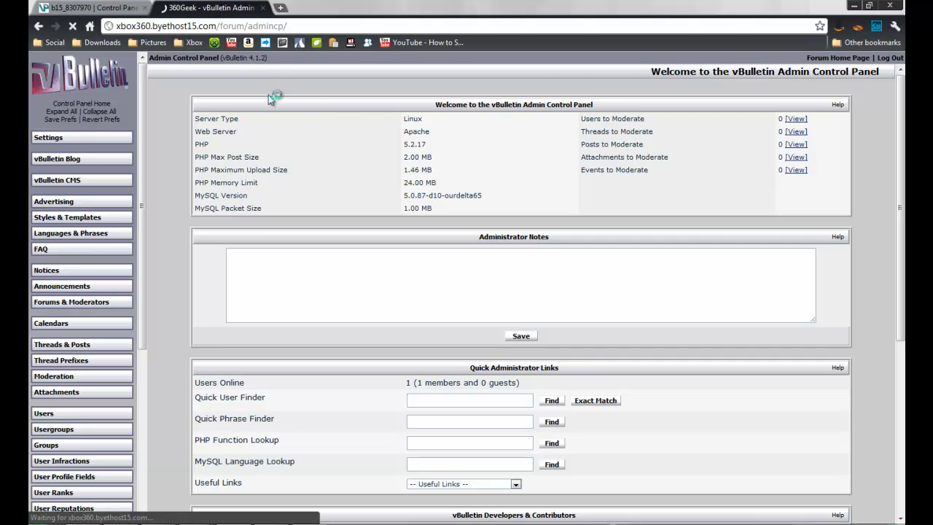
pyautogui.scroll(-3, 380, 335)
pyautogui.scroll(3, 380, 334)
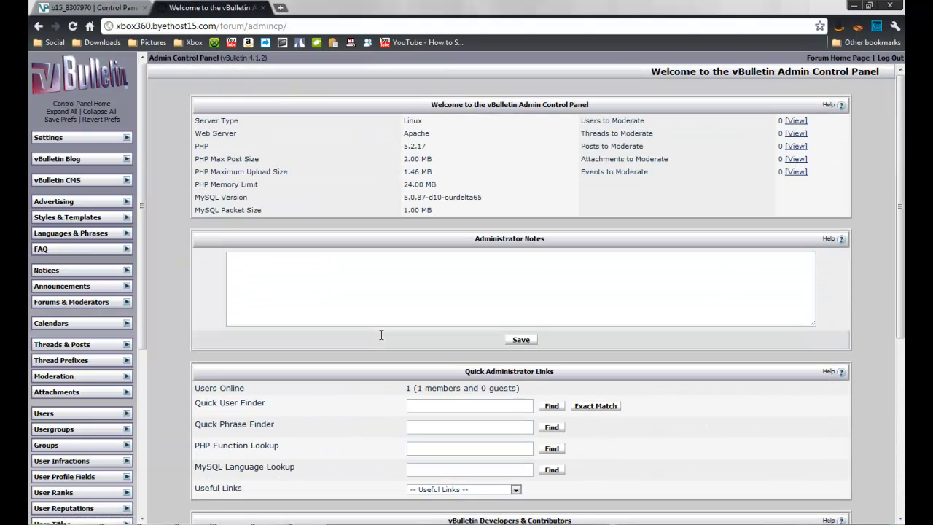
# - Load the xbox360 forum address, without 'install', in a new tab, then return to the admin panel
pyautogui.click(282, 8)
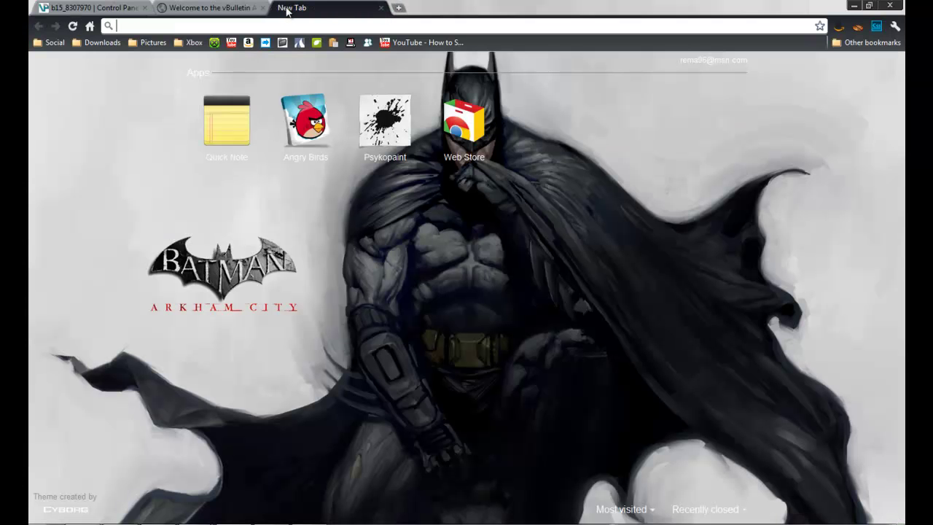
pyautogui.write('xbox36')
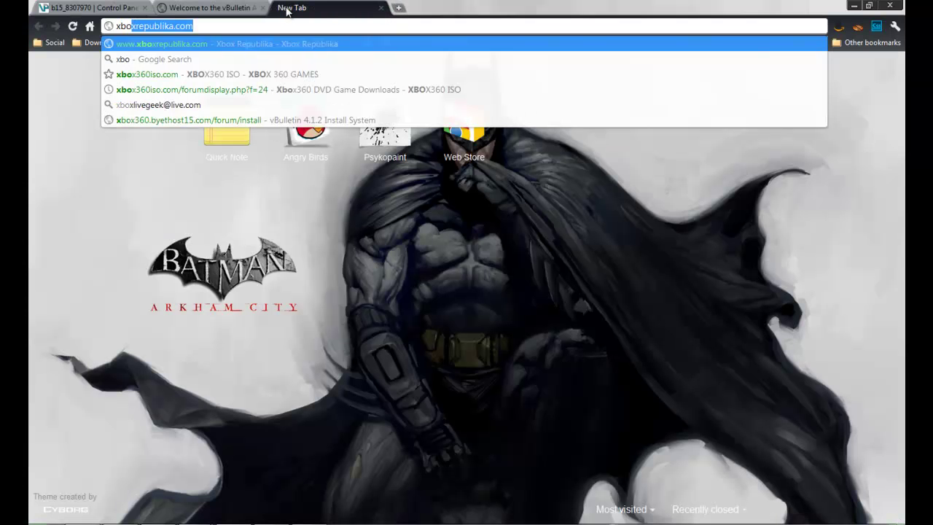
pyautogui.write('0')
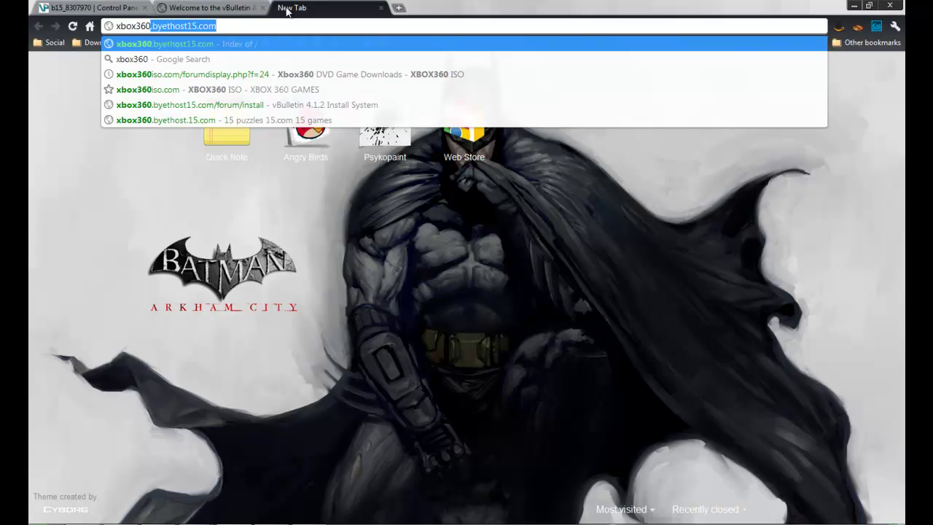
pyautogui.press('Delete')
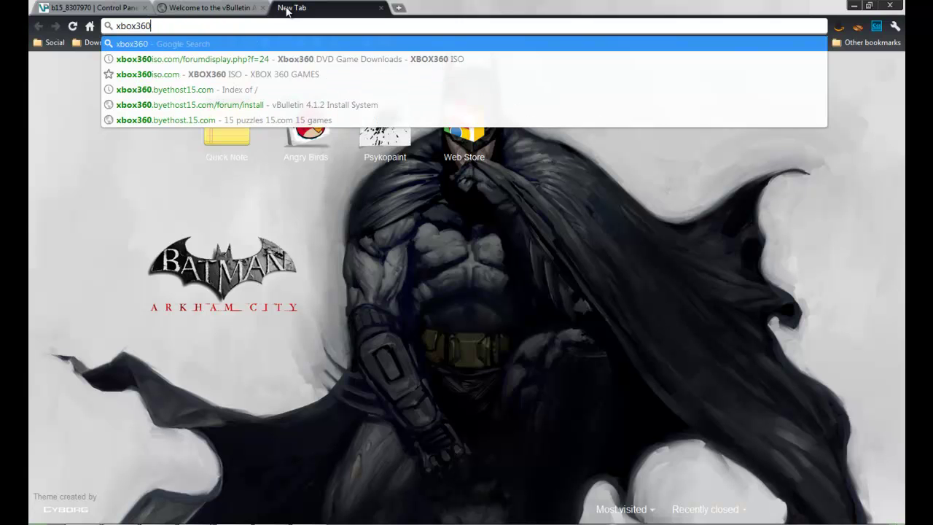
pyautogui.press('Down')
pyautogui.press('Down')
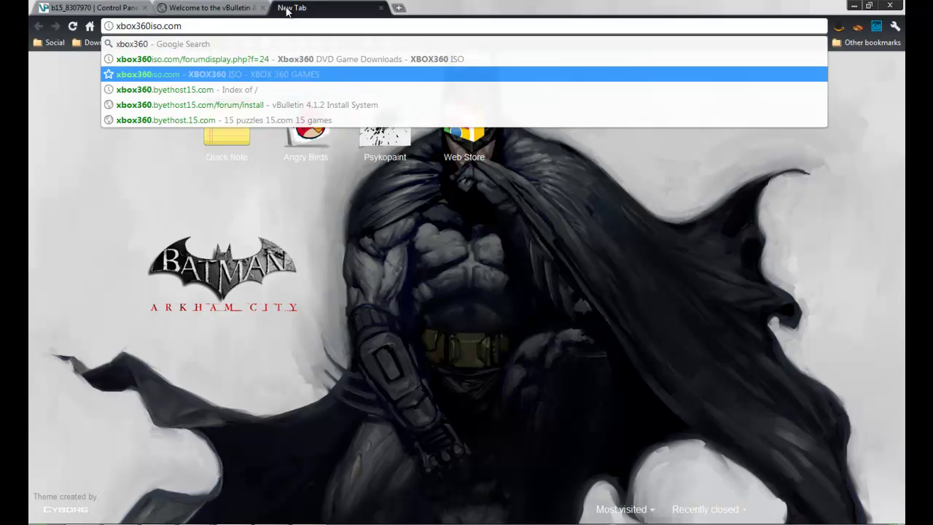
pyautogui.press('Down')
pyautogui.press('Down')
pyautogui.press('BackSpace')
pyautogui.press('BackSpace')
pyautogui.press('BackSpace')
pyautogui.press('BackSpace')
pyautogui.press('BackSpace')
pyautogui.press('BackSpace')
pyautogui.press('BackSpace')
pyautogui.press('BackSpace')
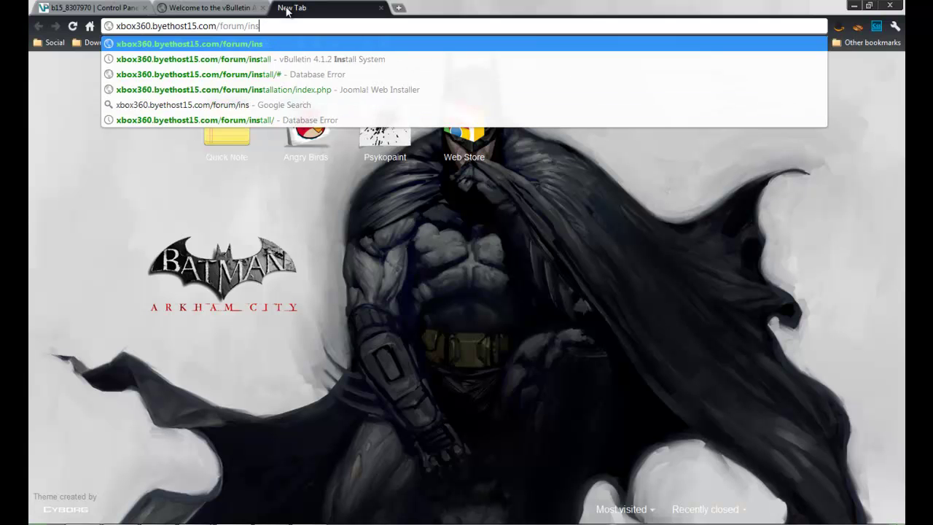
pyautogui.press('Return')
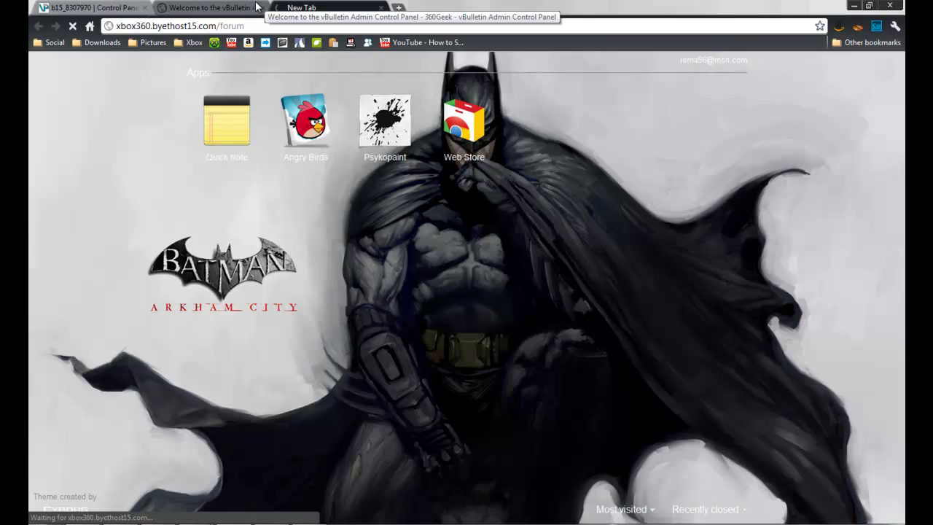
pyautogui.click(226, 8)
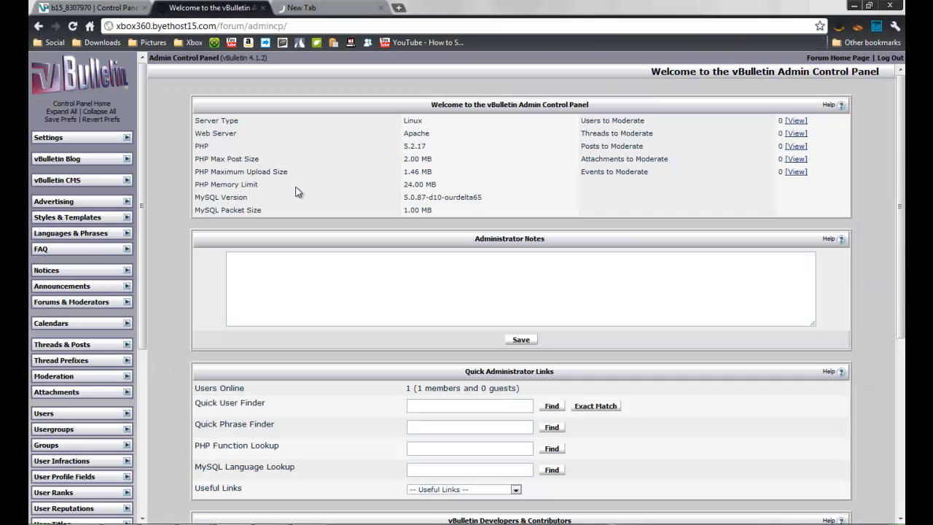
# - View the '360Geek - The Front Page' tab and scroll its CMS articles to the 4.1.2 footer
pyautogui.click(336, 7)
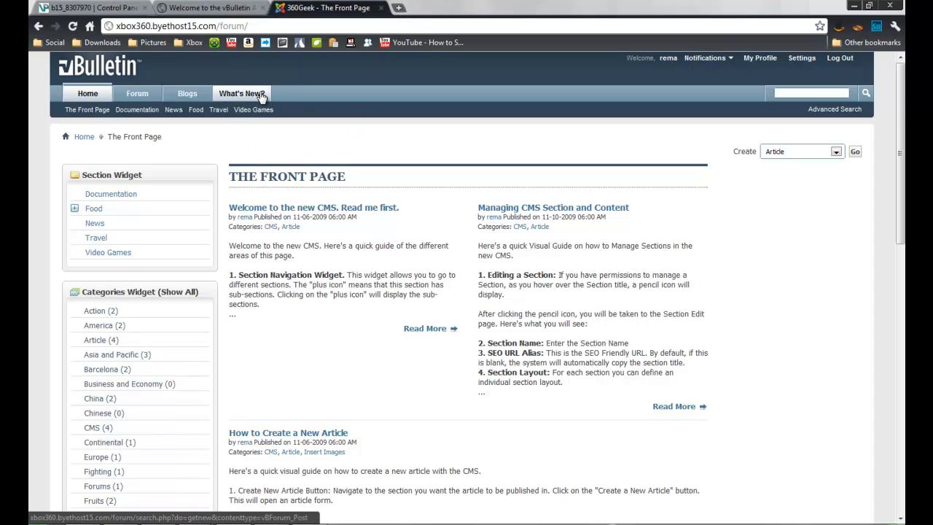
pyautogui.scroll(-10, 323, 343)
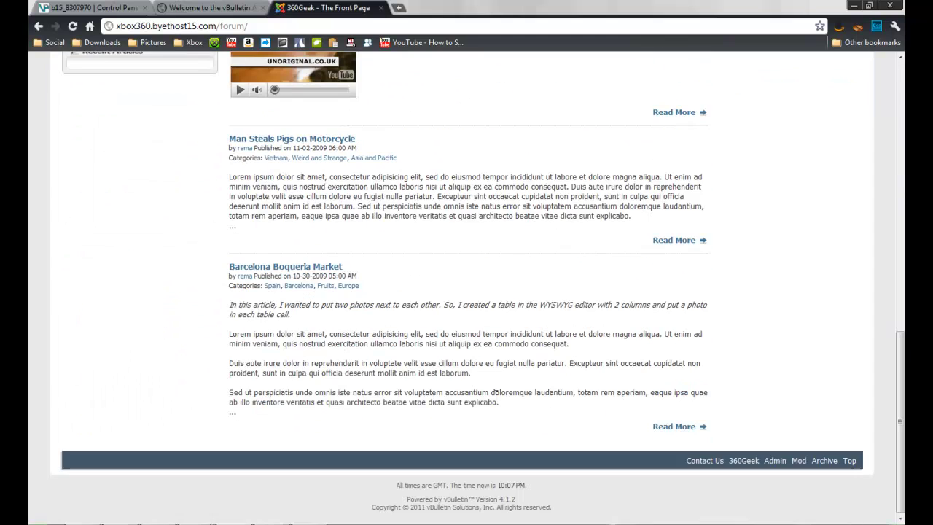
pyautogui.scroll(2, 758, 463)
pyautogui.scroll(-3, 754, 461)
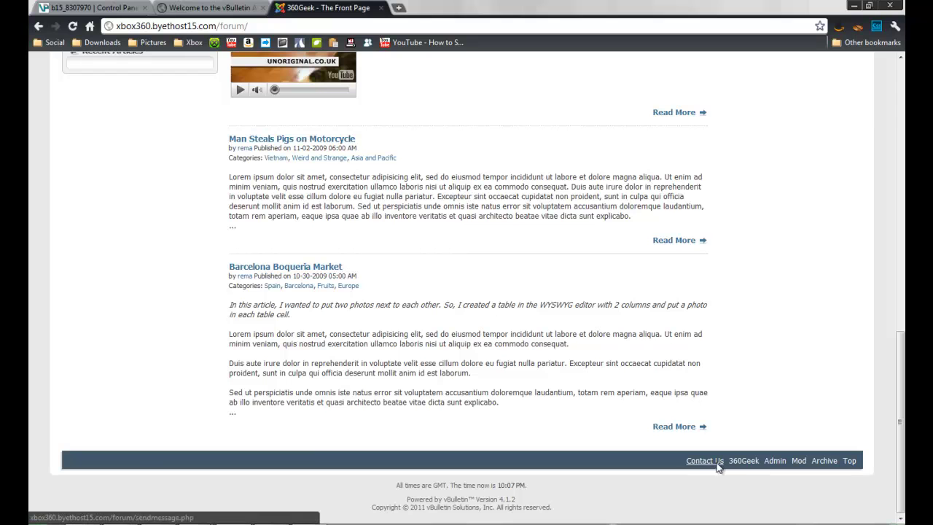
# - Follow the footer's 360Geek link to Home.htm and scroll through its welcome, YouTube and About me sections
pyautogui.click(741, 463)
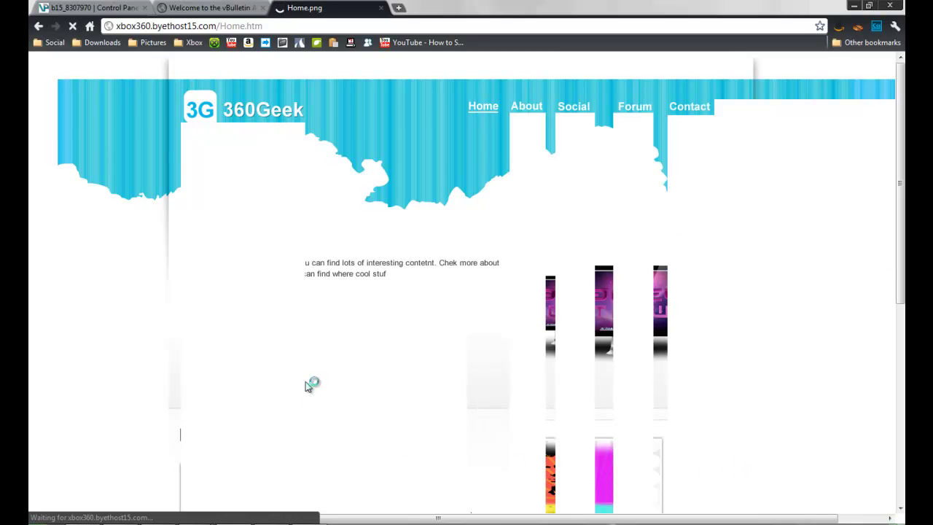
pyautogui.scroll(-2, 307, 384)
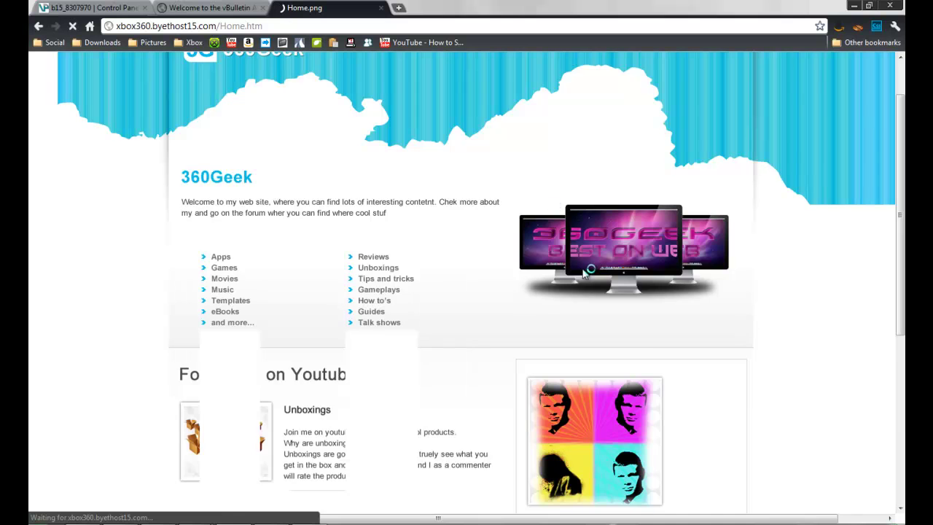
pyautogui.scroll(-5, 721, 284)
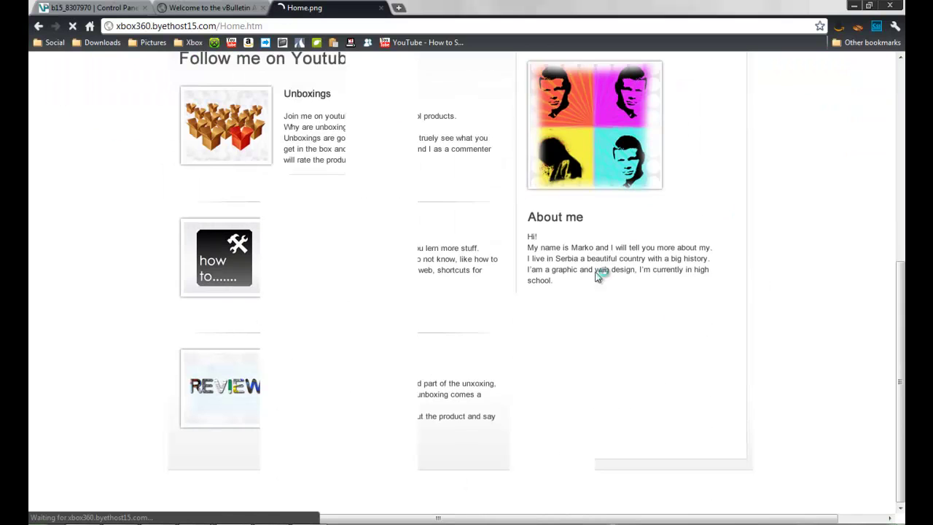
pyautogui.scroll(6, 597, 271)
pyautogui.scroll(-4, 554, 267)
pyautogui.scroll(-2, 554, 266)
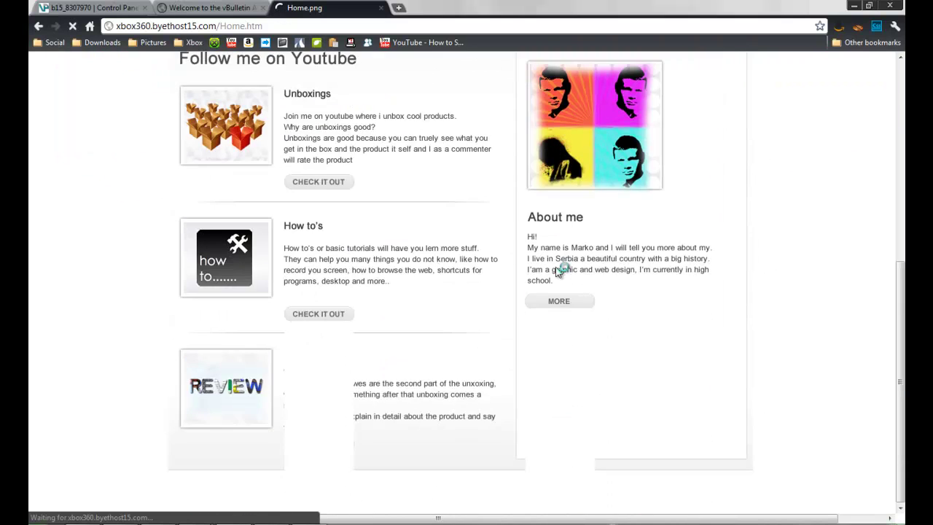